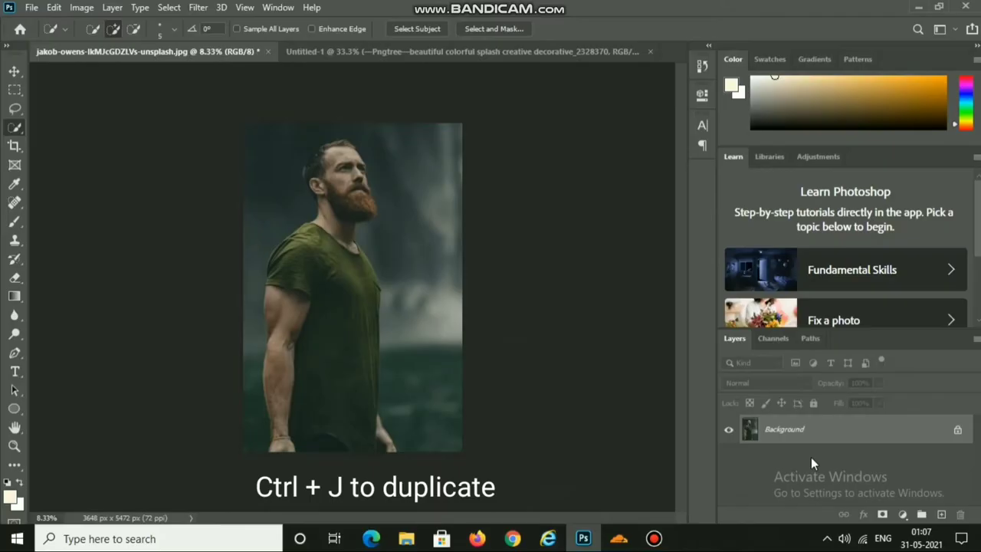
# Step: Duplicate the photo, mask Layer 1 with Select Subject, and hide the Background layer
pyautogui.hotkey('ctrl', 'j')
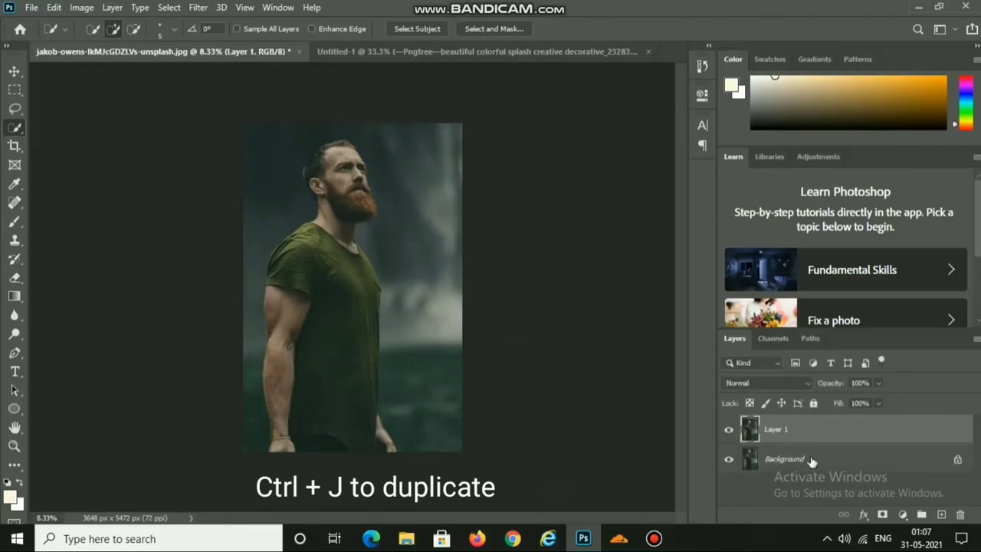
pyautogui.click(410, 25)
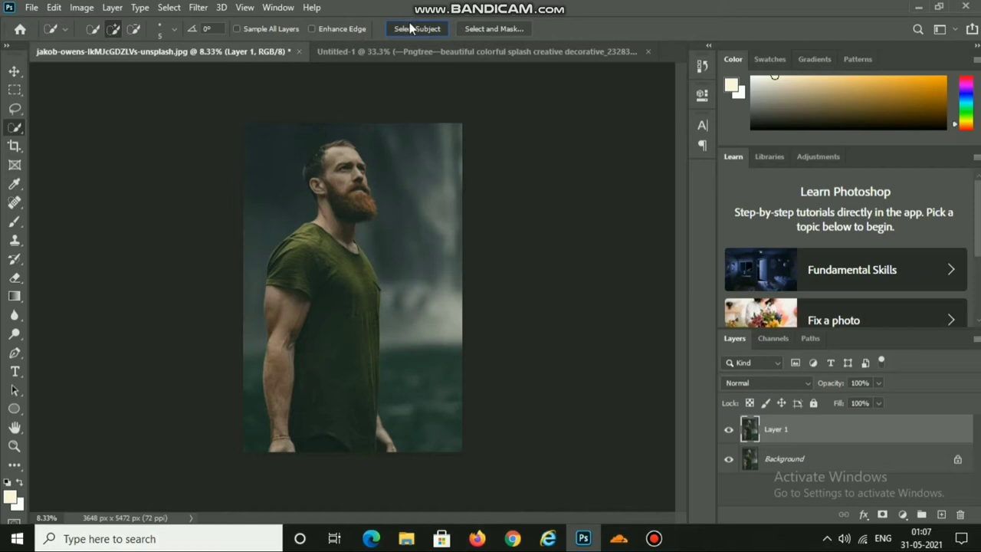
pyautogui.click(882, 514)
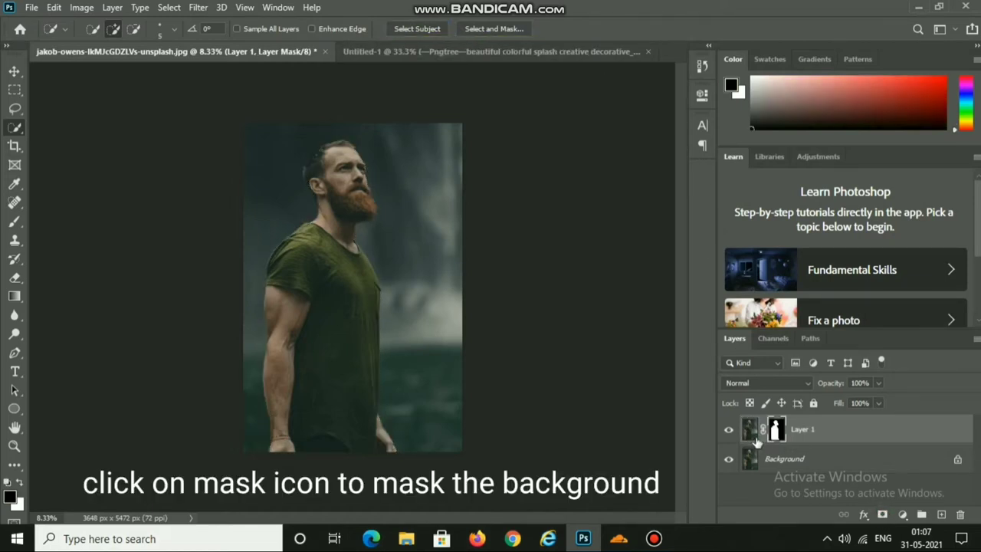
pyautogui.click(729, 459)
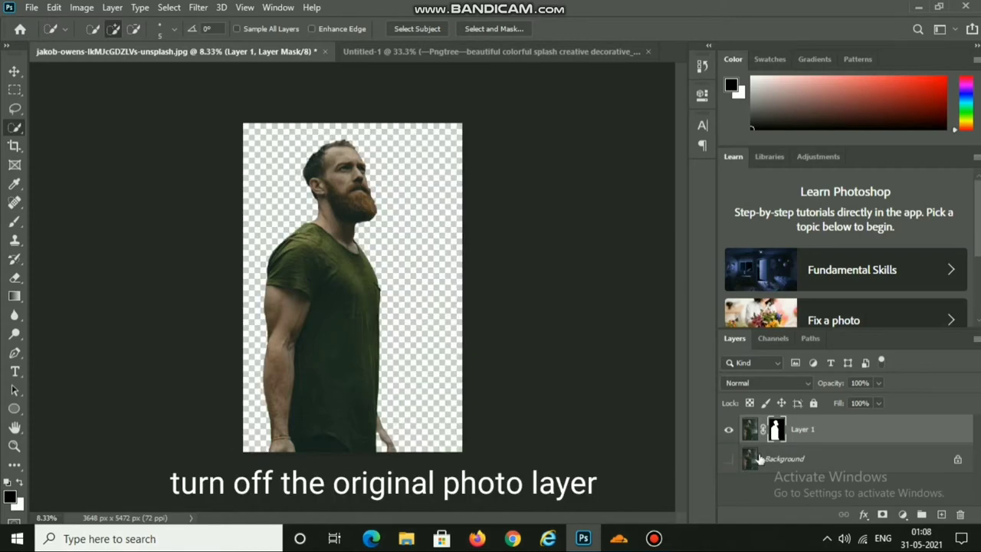
pyautogui.click(754, 435)
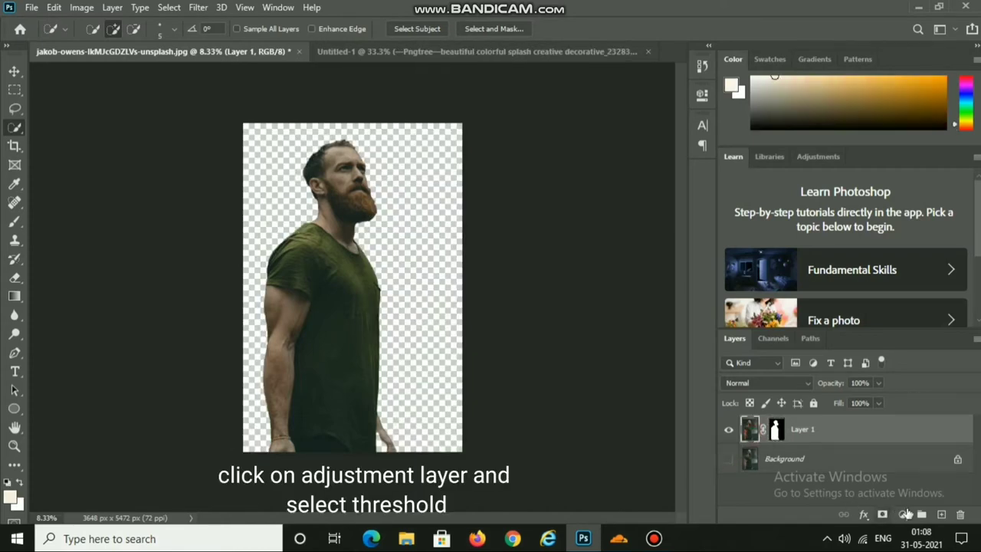
# Step: Add a Threshold adjustment layer set to level 71
pyautogui.click(905, 515)
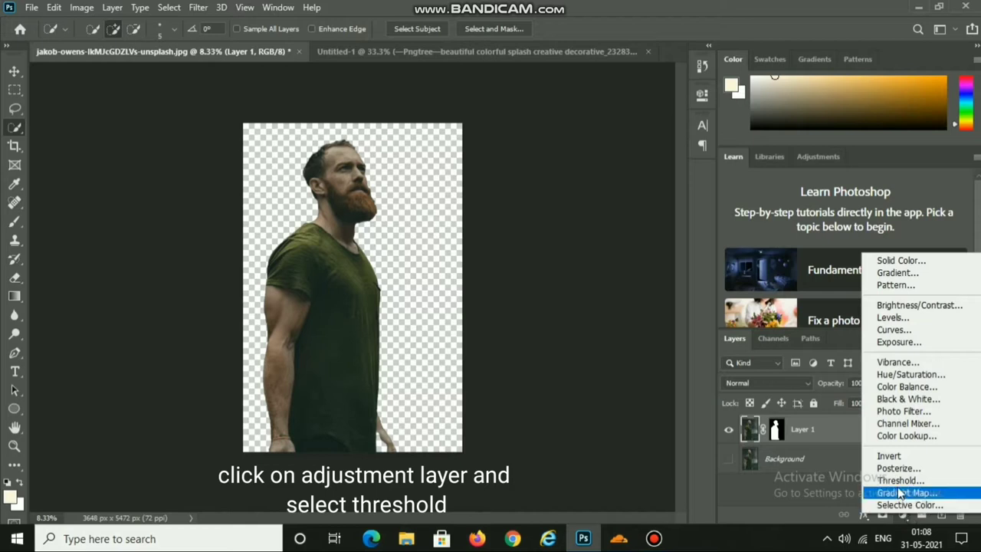
pyautogui.click(898, 482)
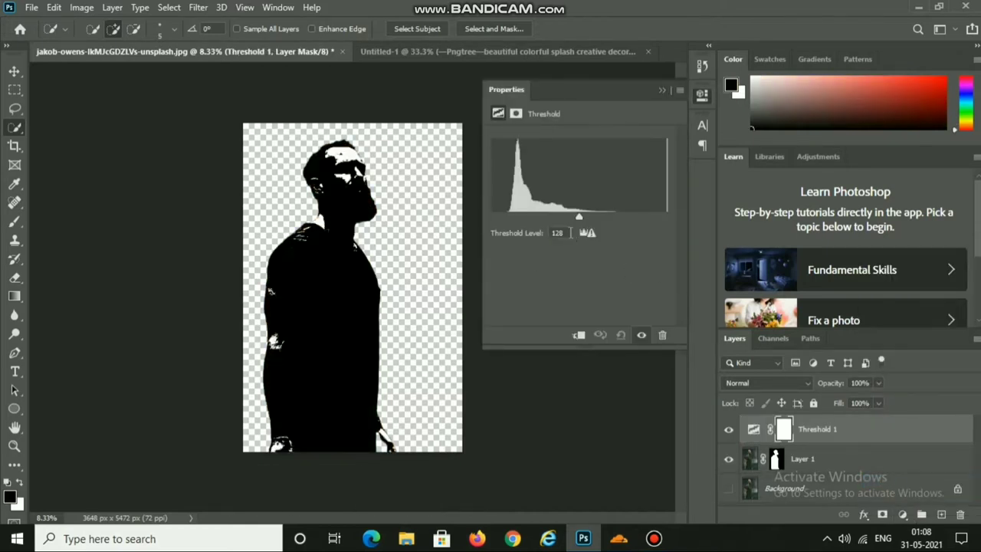
pyautogui.click(558, 233)
pyautogui.write('71')
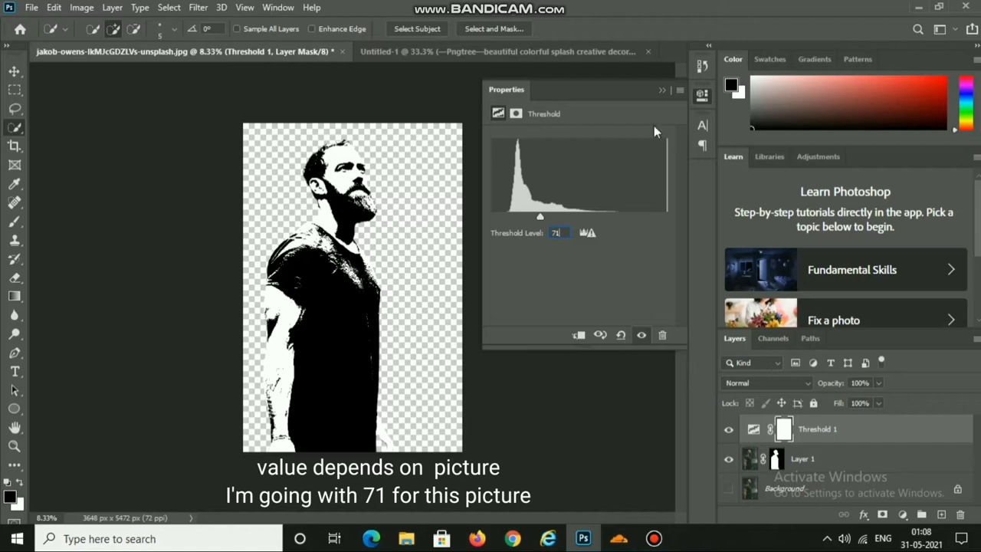
pyautogui.click(662, 90)
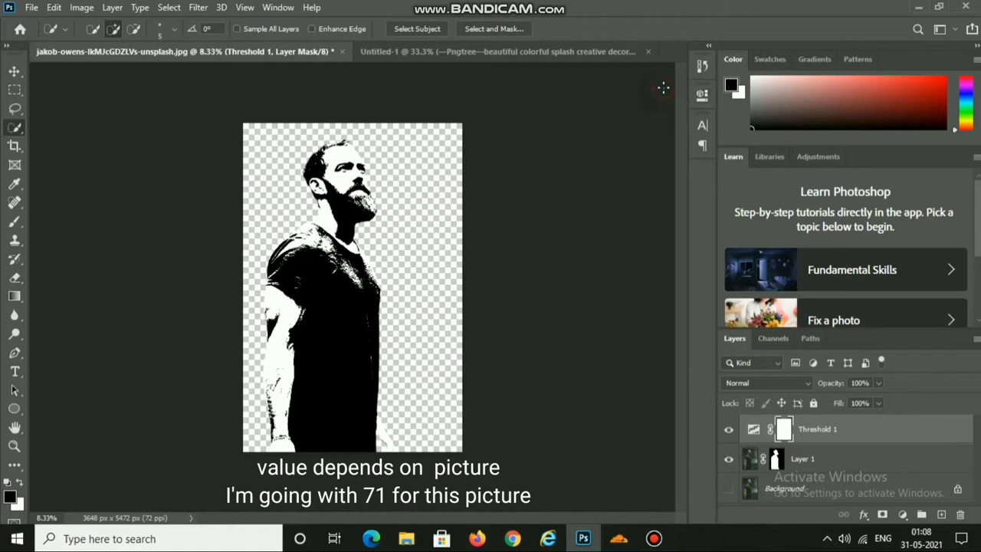
# Step: Stamp all visible layers into a merged Layer 2 and hide Threshold 1
pyautogui.click(754, 433)
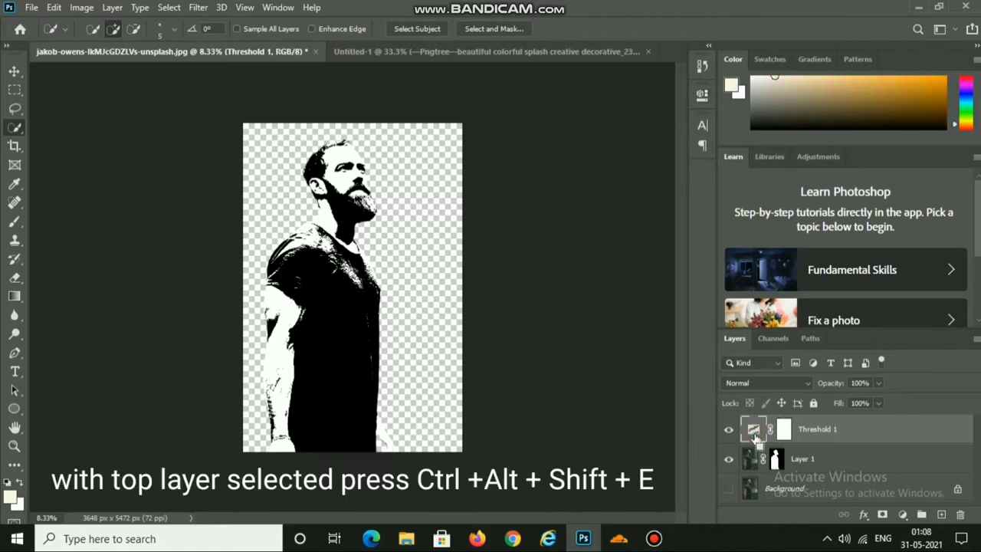
pyautogui.hotkey('ctrl', 'alt', 'shift', 'e')
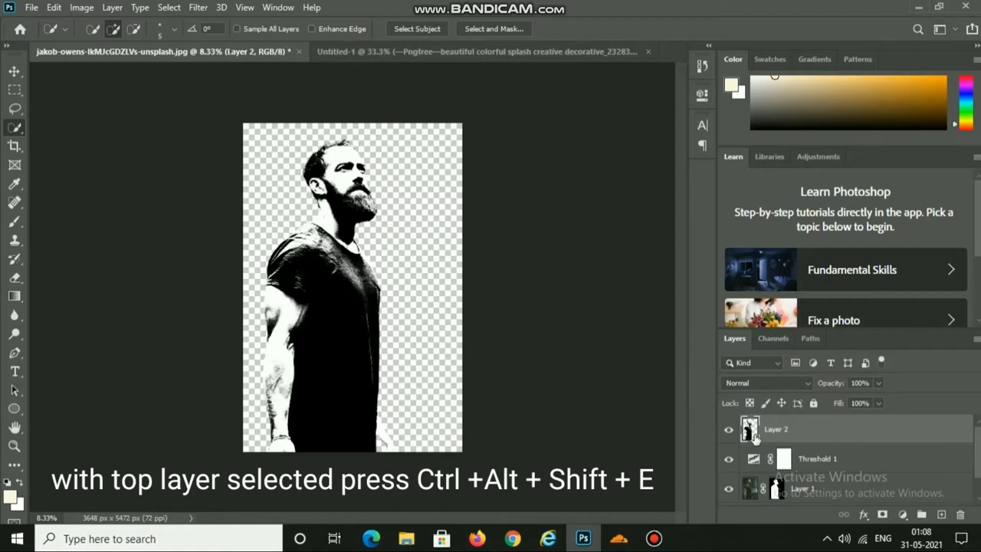
pyautogui.click(729, 458)
# Step: Hide Layer 1 and mask Layer 2 using a Shadows Color Range selection
pyautogui.click(729, 488)
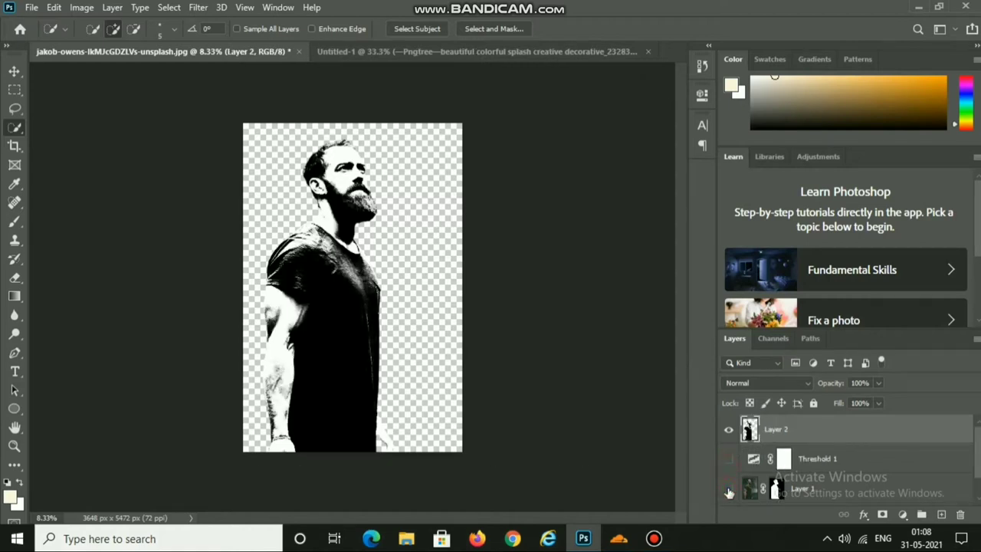
pyautogui.click(169, 9)
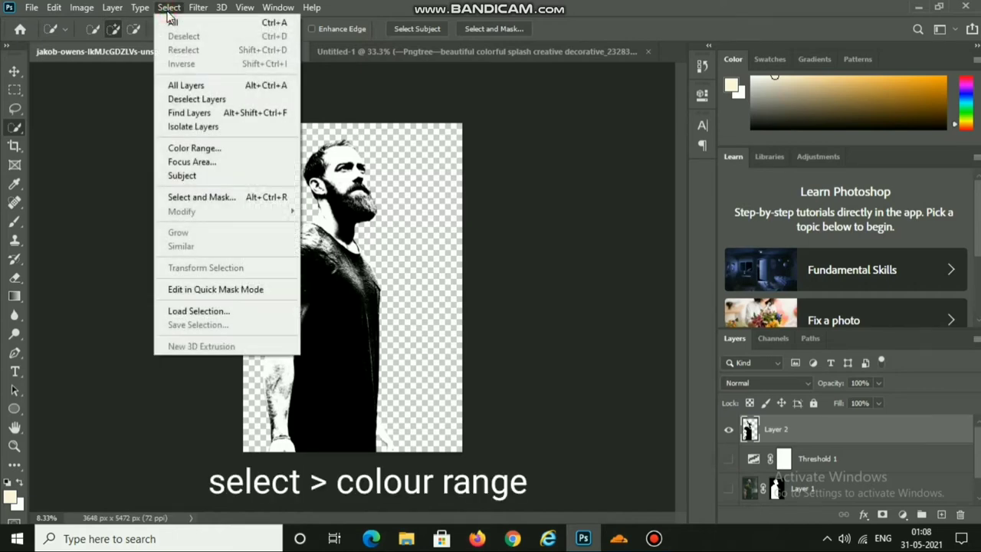
pyautogui.click(194, 148)
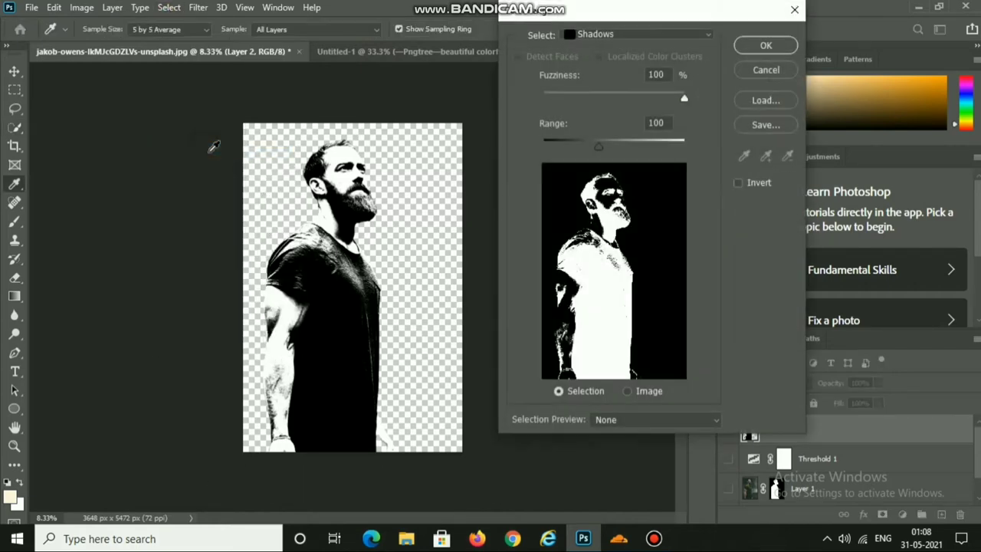
pyautogui.click(656, 35)
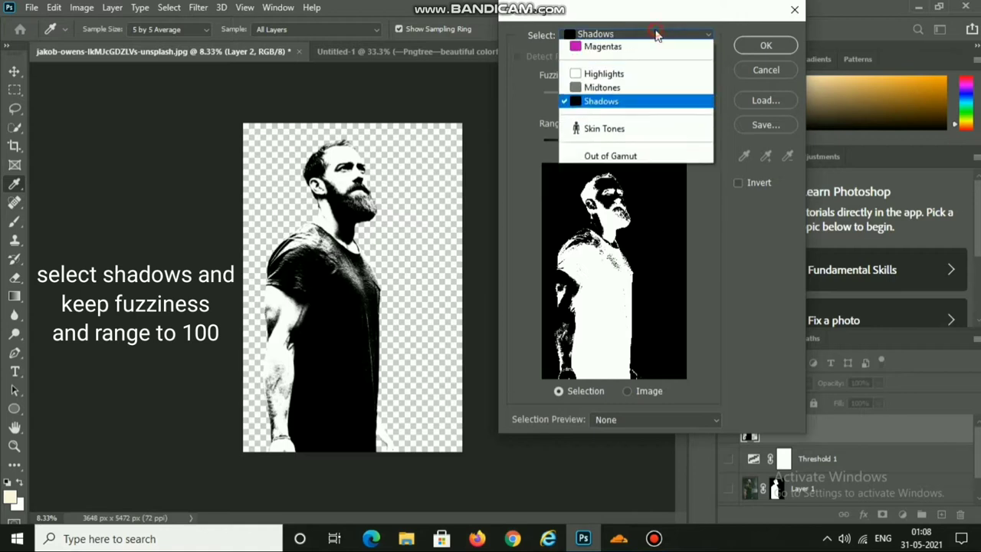
pyautogui.click(604, 195)
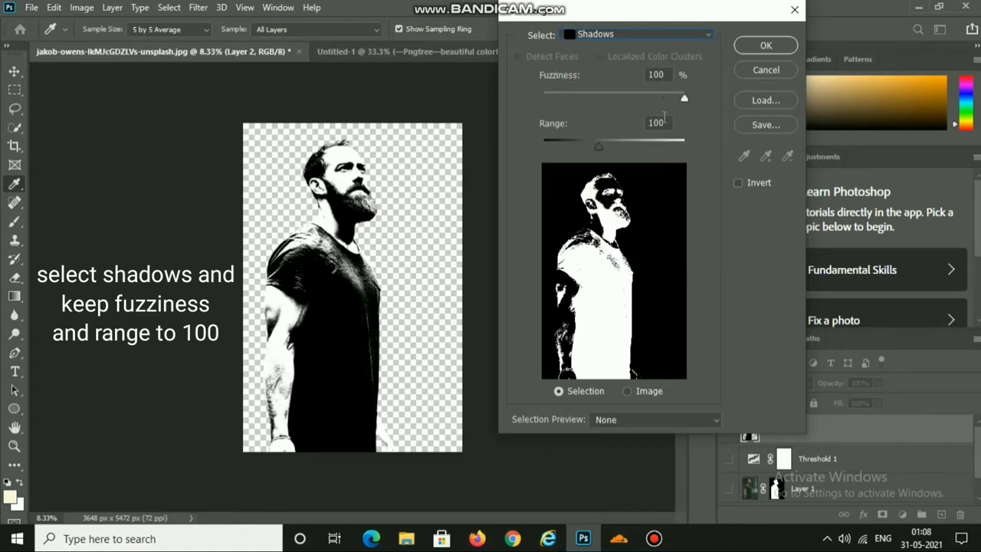
pyautogui.click(759, 48)
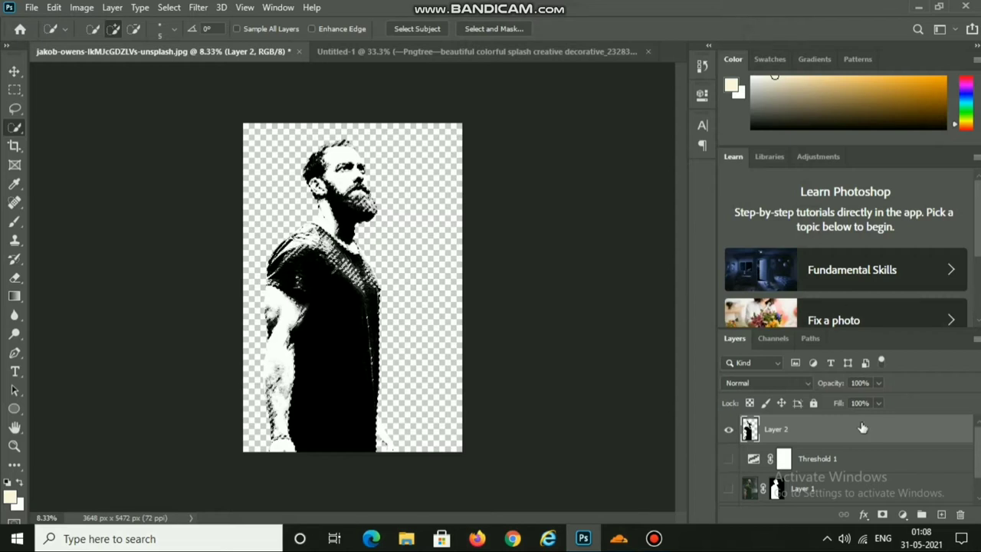
pyautogui.click(882, 514)
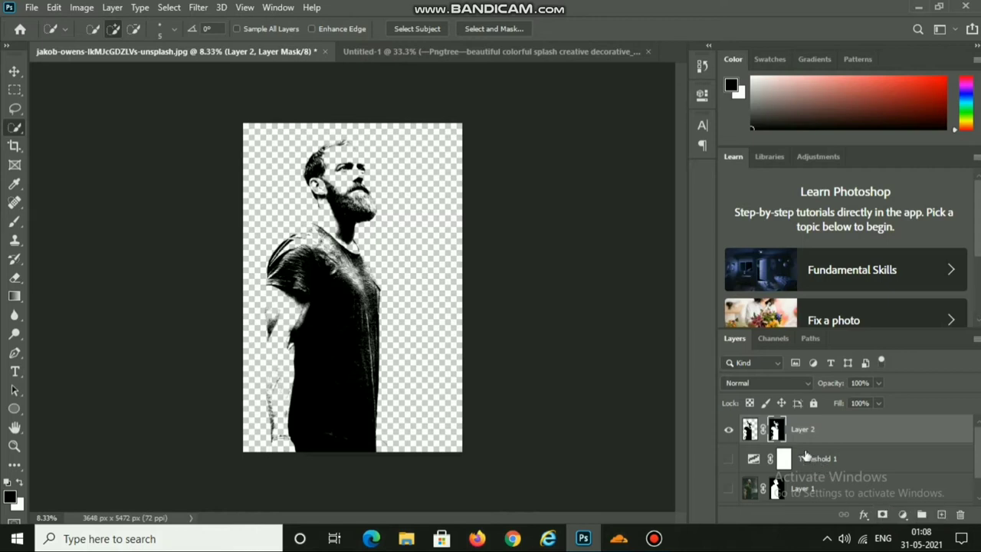
# Step: Load Layer 2's mask as a selection and convert it to a work path at 2.0 px tolerance
pyautogui.keyDown('ctrl'); pyautogui.click(776, 431); pyautogui.keyUp('ctrl')
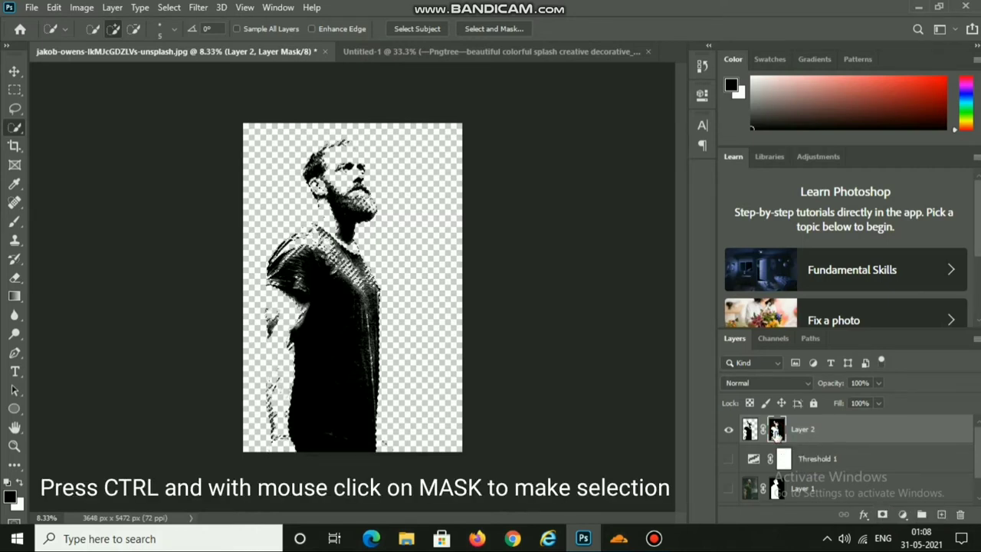
pyautogui.click(15, 90)
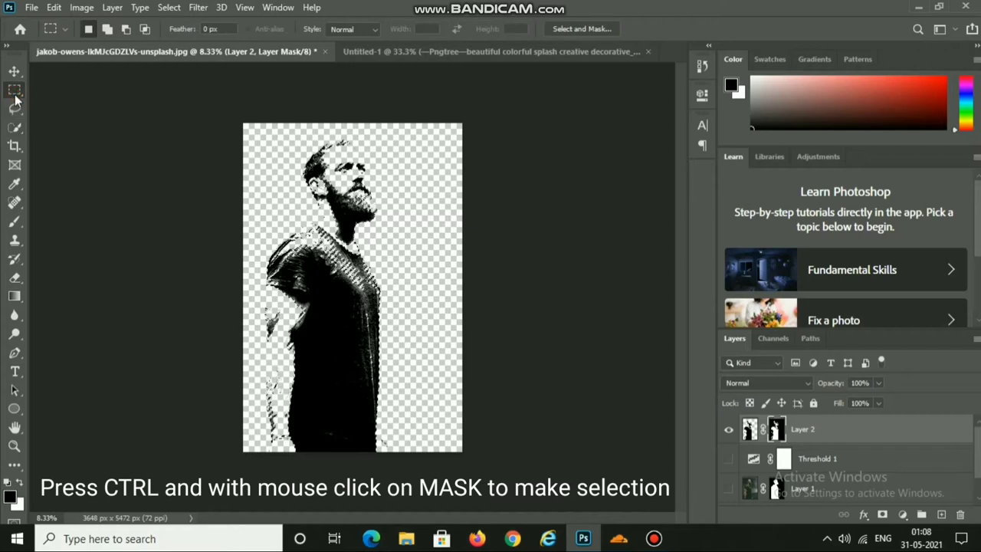
pyautogui.rightClick(329, 263)
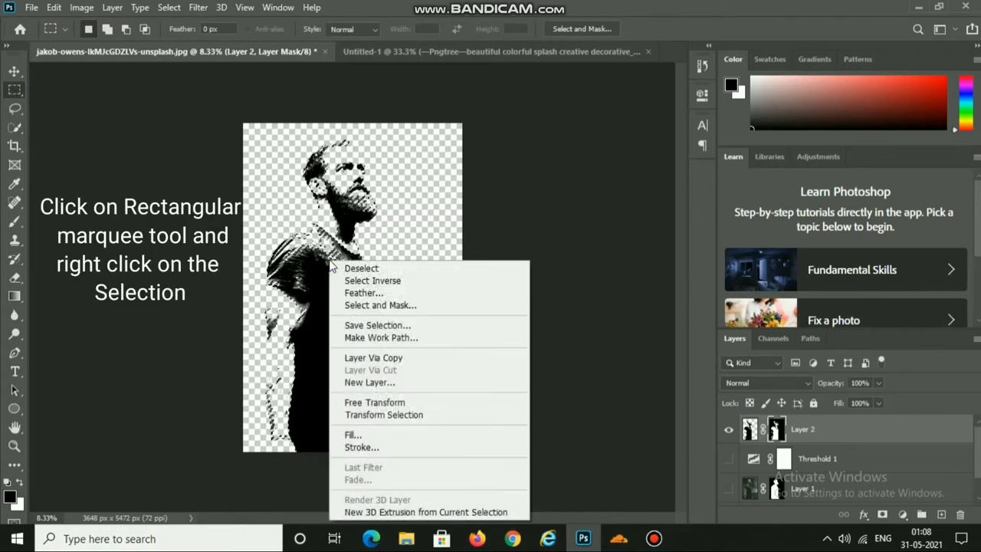
pyautogui.click(387, 339)
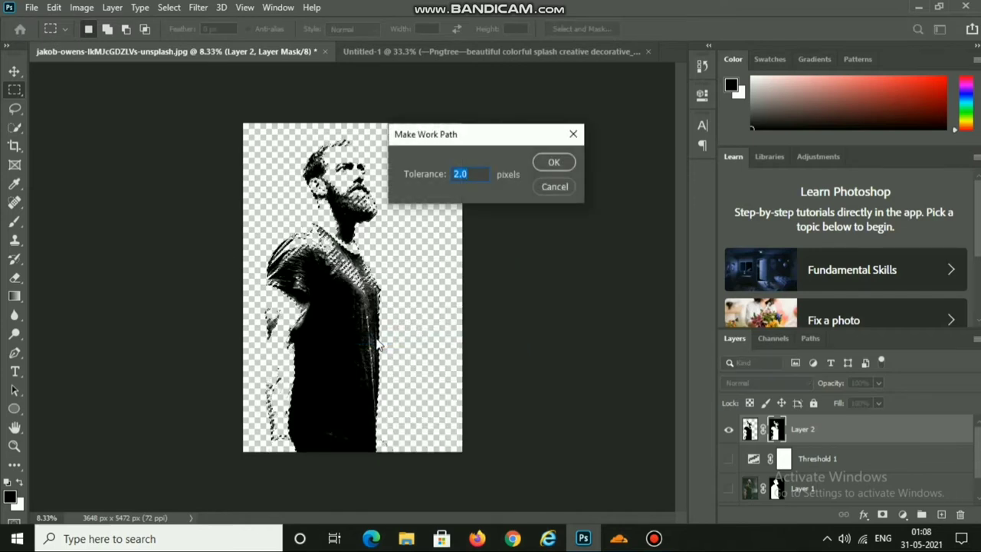
pyautogui.click(562, 165)
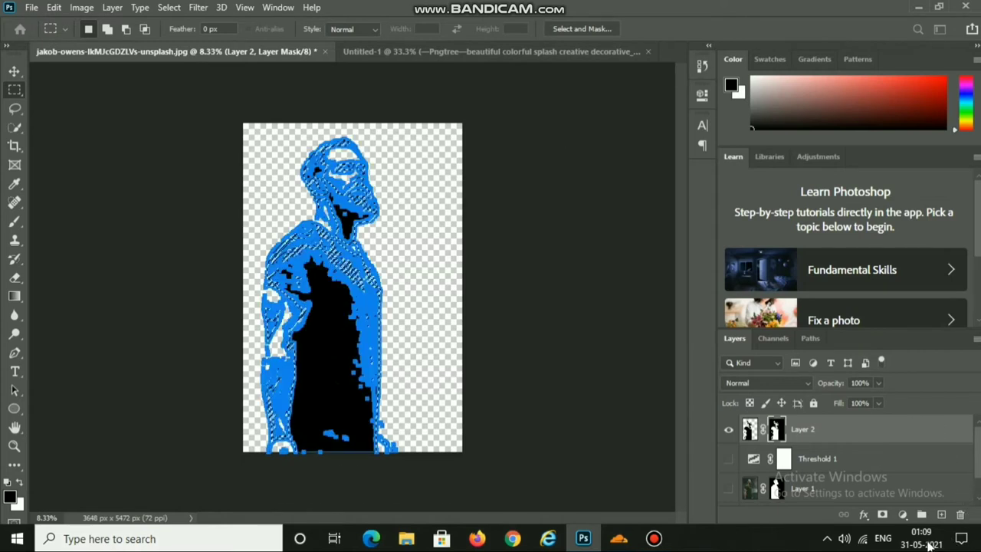
# Step: Add a new layer and a black #000000 Solid Color fill layer shaped by the work path
pyautogui.click(943, 515)
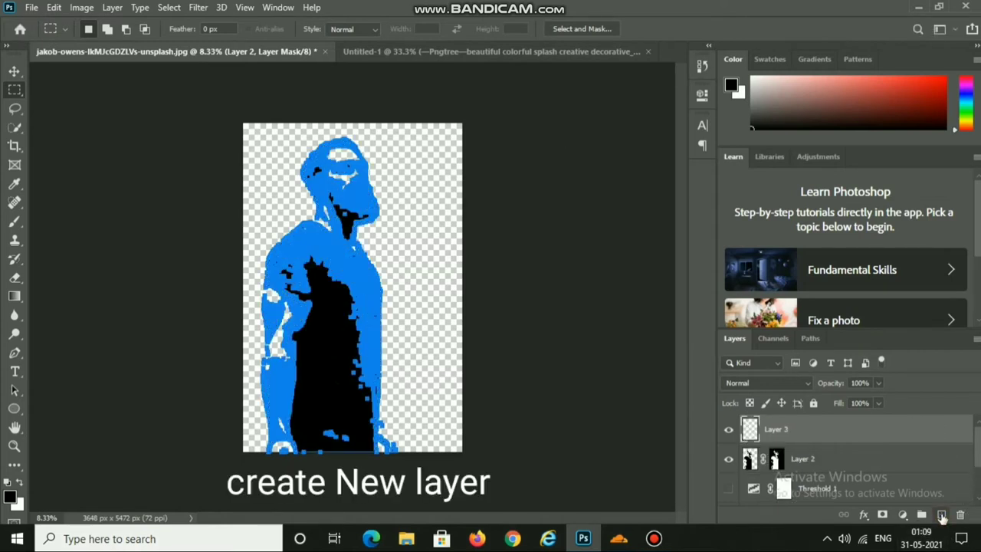
pyautogui.click(902, 515)
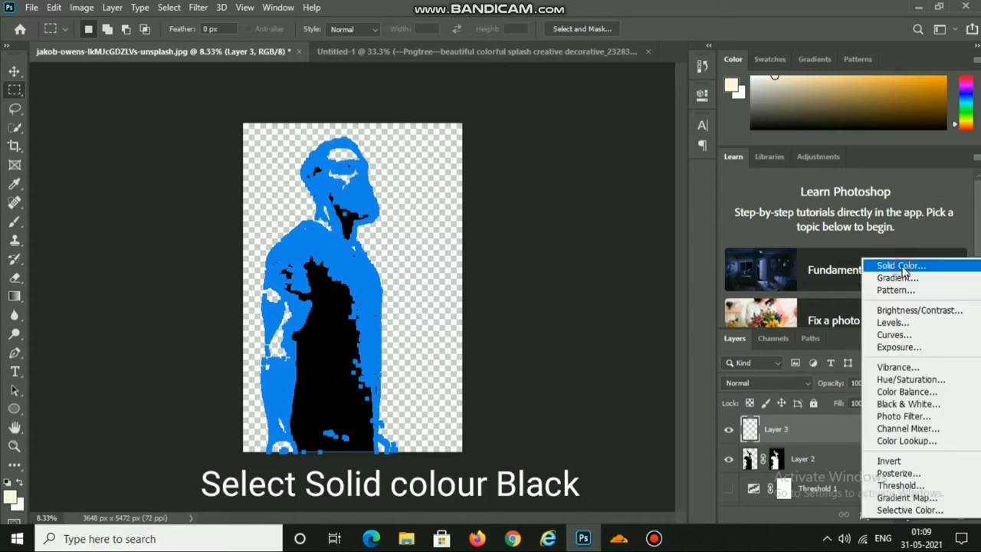
pyautogui.click(902, 266)
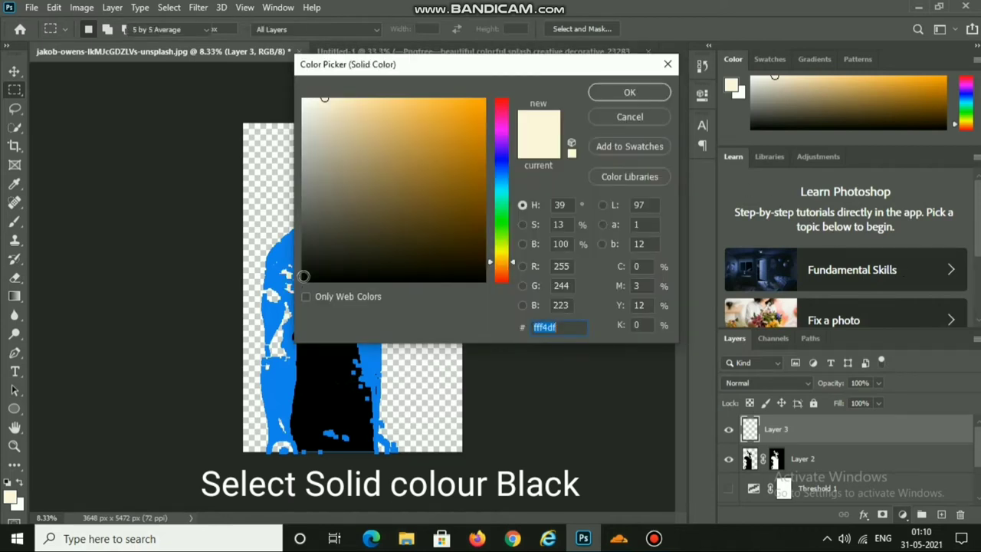
pyautogui.click(303, 278)
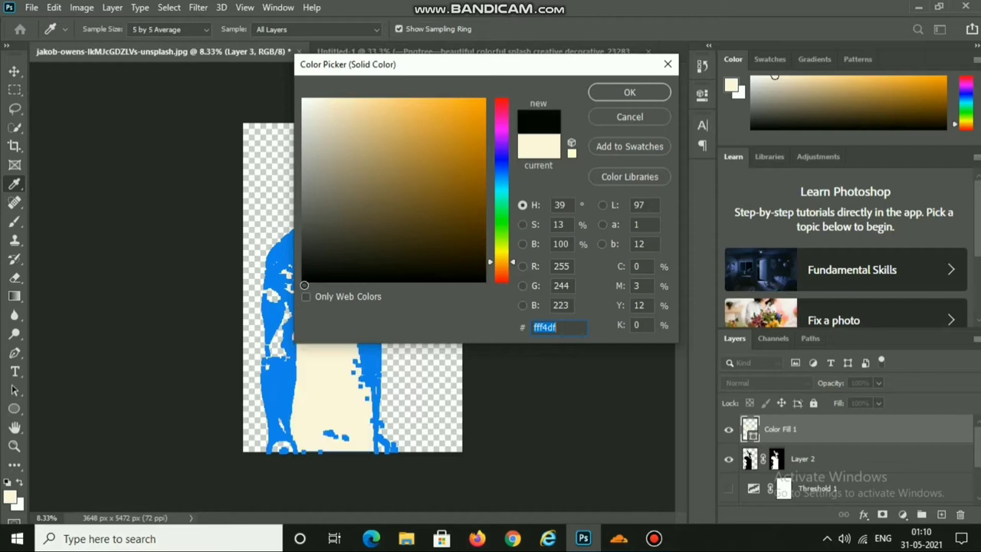
pyautogui.click(628, 93)
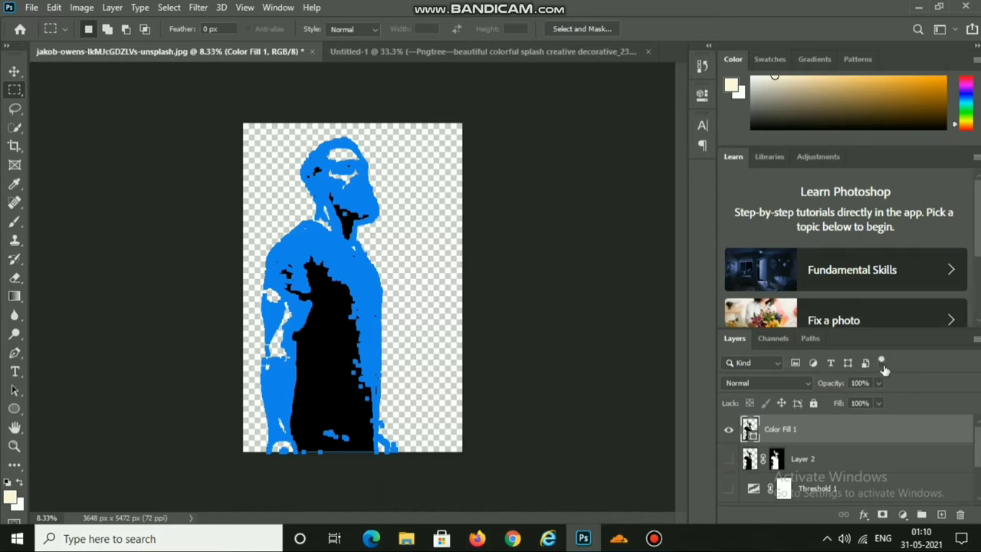
# Step: Deselect the work path in the Paths panel and go back to Layers
pyautogui.click(813, 338)
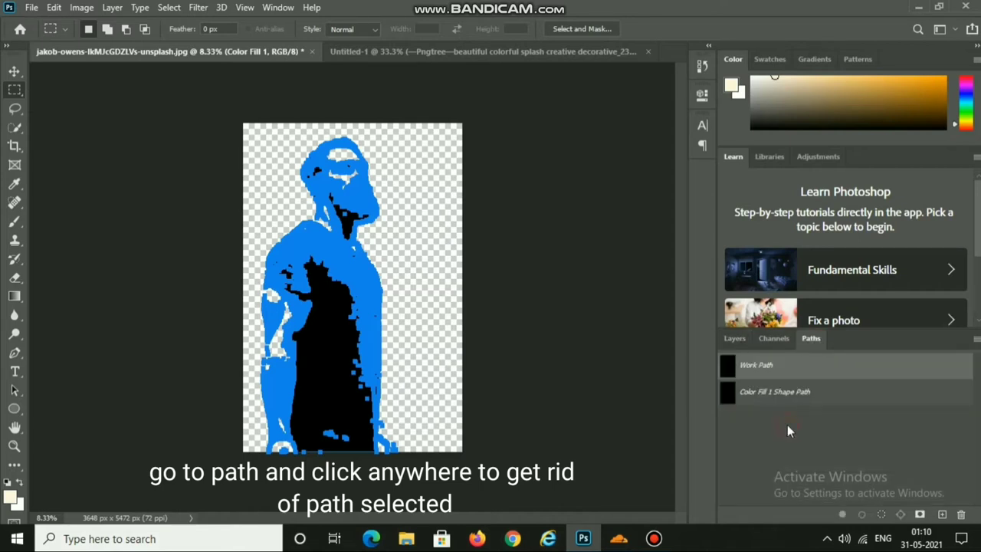
pyautogui.click(787, 432)
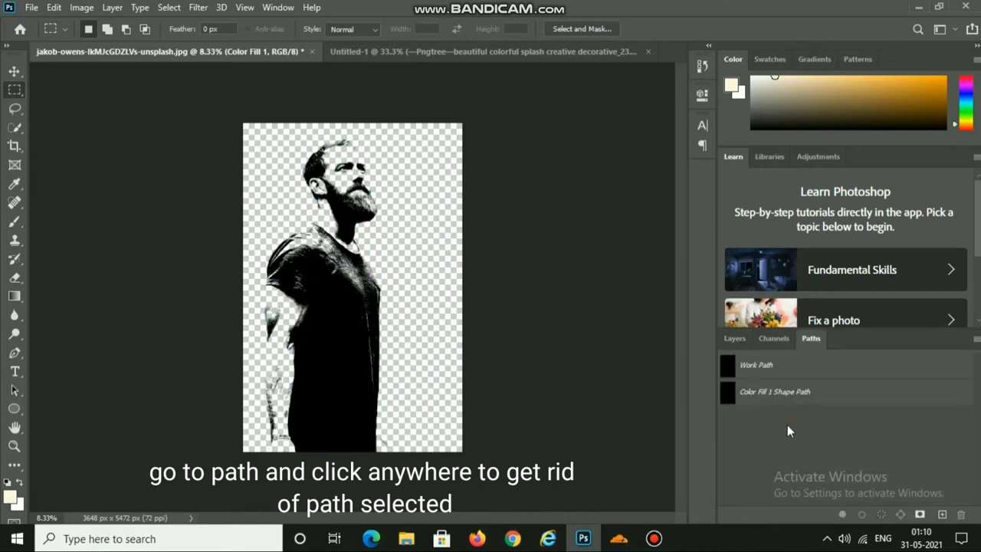
pyautogui.click(737, 343)
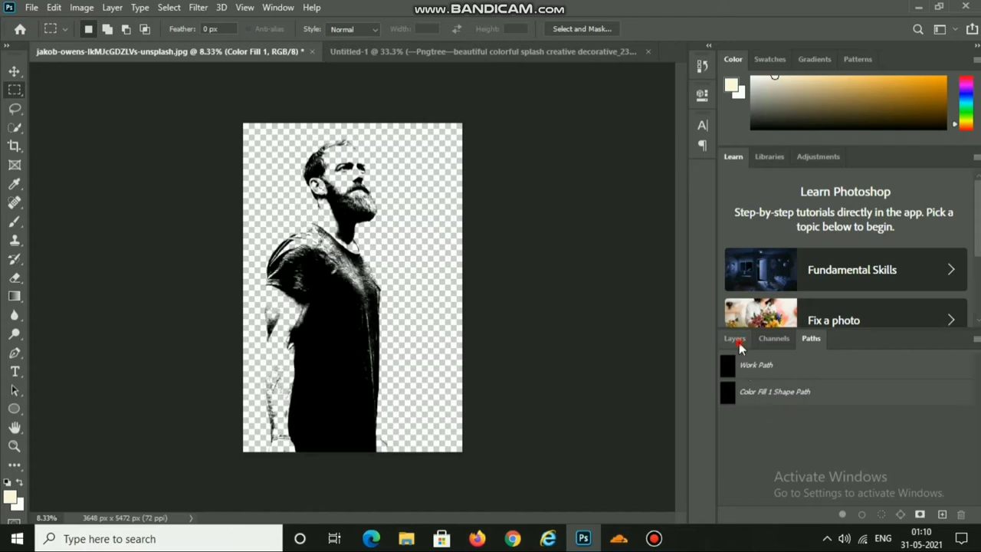
# Step: Create a transparent 1890 × 1417 px, 300 ppi document, then return to the silhouette image
pyautogui.click(30, 8)
pyautogui.click(42, 23)
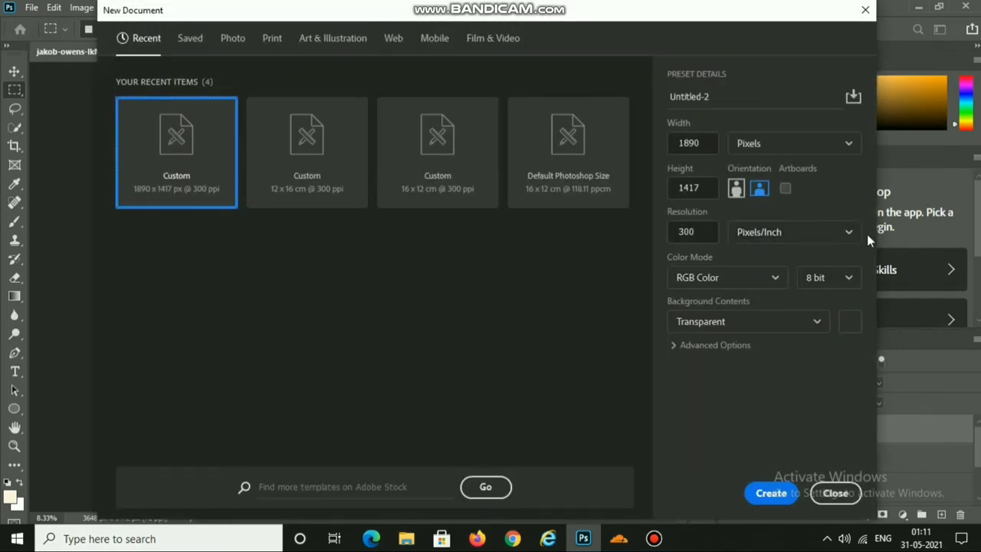
pyautogui.click(771, 493)
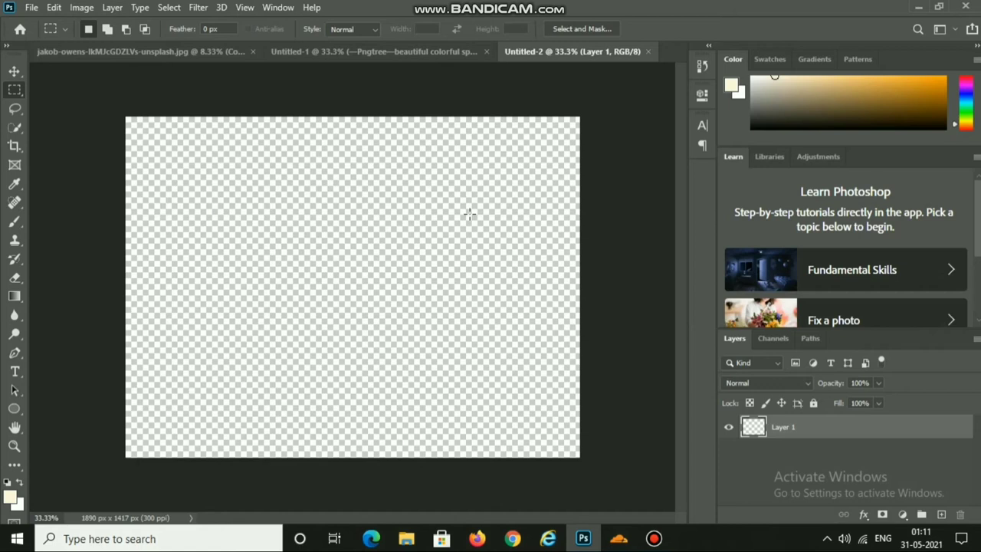
pyautogui.click(157, 55)
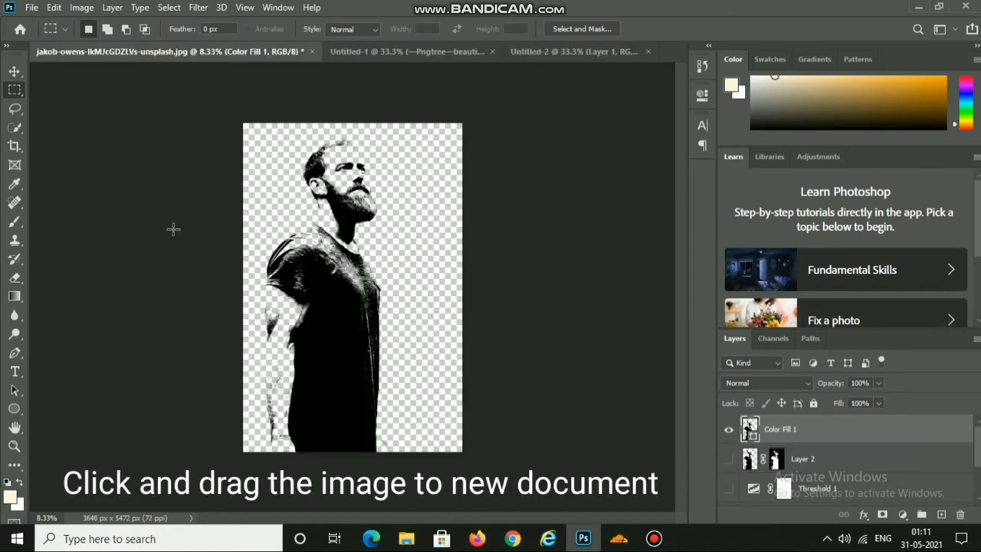
# Step: Drag the black silhouette into Untitled-2 and scale it down to about 16.71%
pyautogui.click(14, 71)
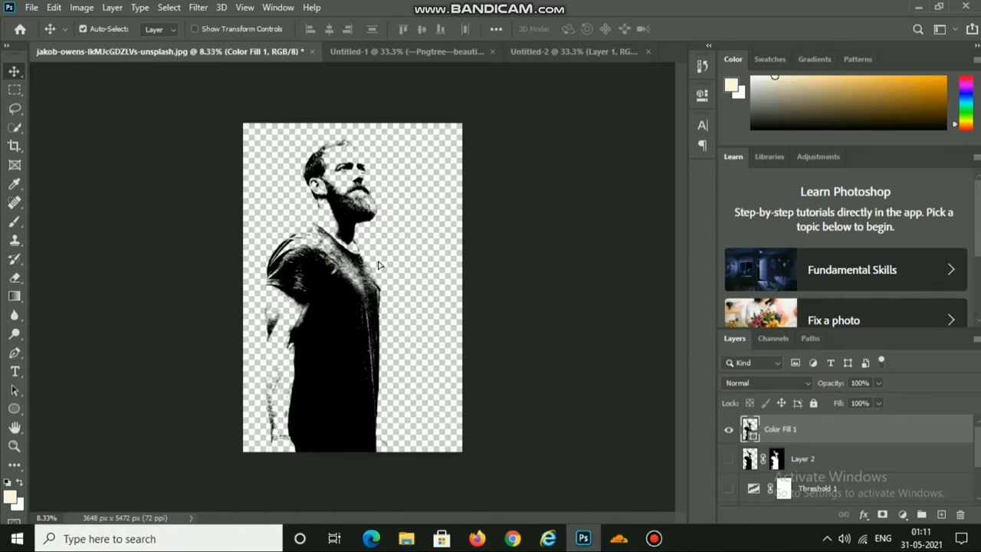
pyautogui.moveTo(387, 247); pyautogui.dragTo(379, 278)
pyautogui.hotkey('ctrl', 't')
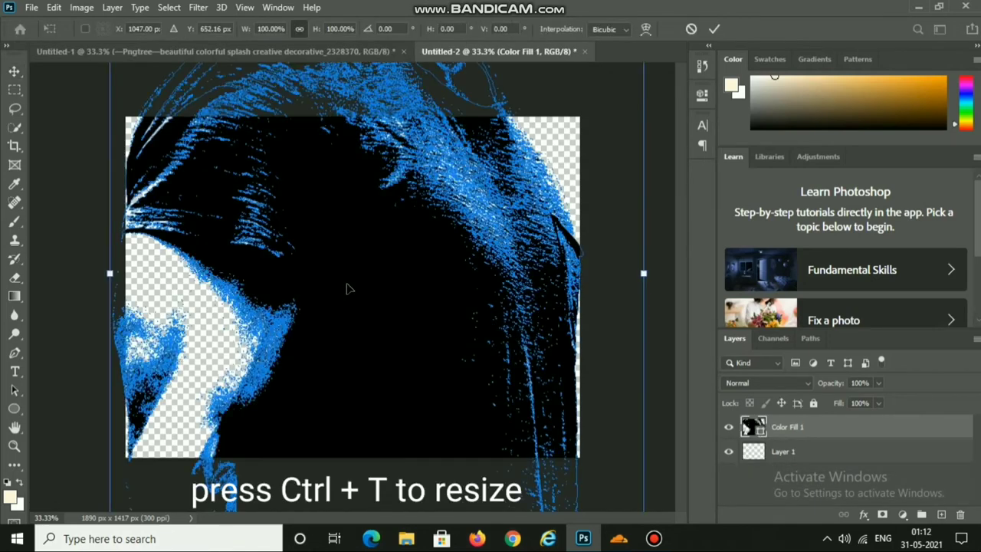
pyautogui.scroll(-1, 349, 290)
pyautogui.scroll(-1, 349, 290)
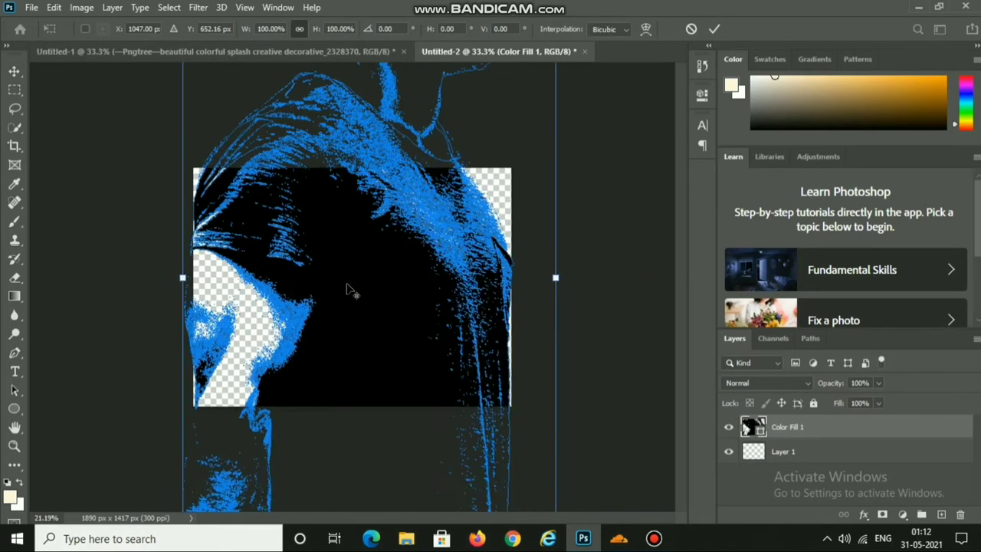
pyautogui.scroll(-1, 349, 290)
pyautogui.scroll(-1, 349, 290)
pyautogui.scroll(-1, 349, 290)
pyautogui.scroll(-1, 348, 289)
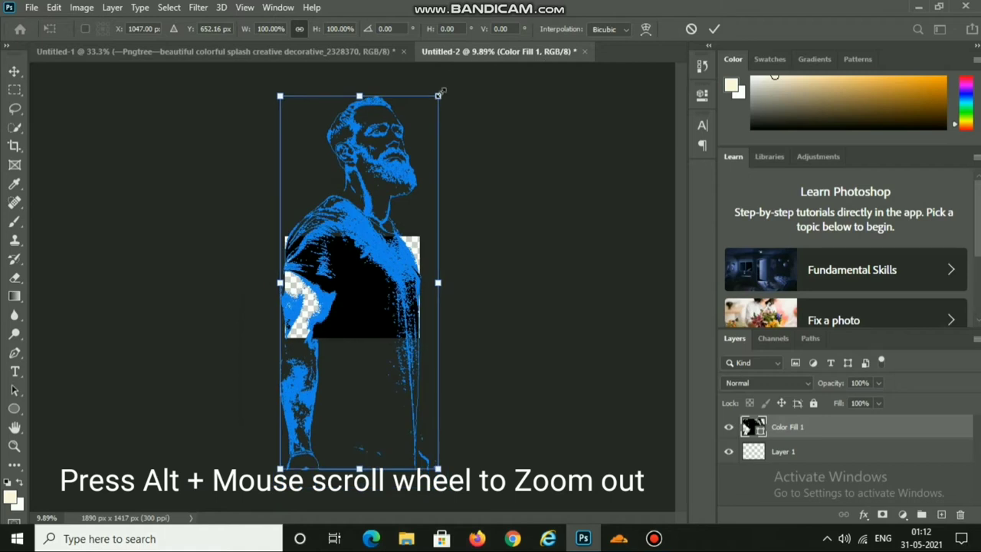
pyautogui.moveTo(439, 95); pyautogui.dragTo(438, 96)
pyautogui.moveTo(386, 188); pyautogui.dragTo(371, 230)
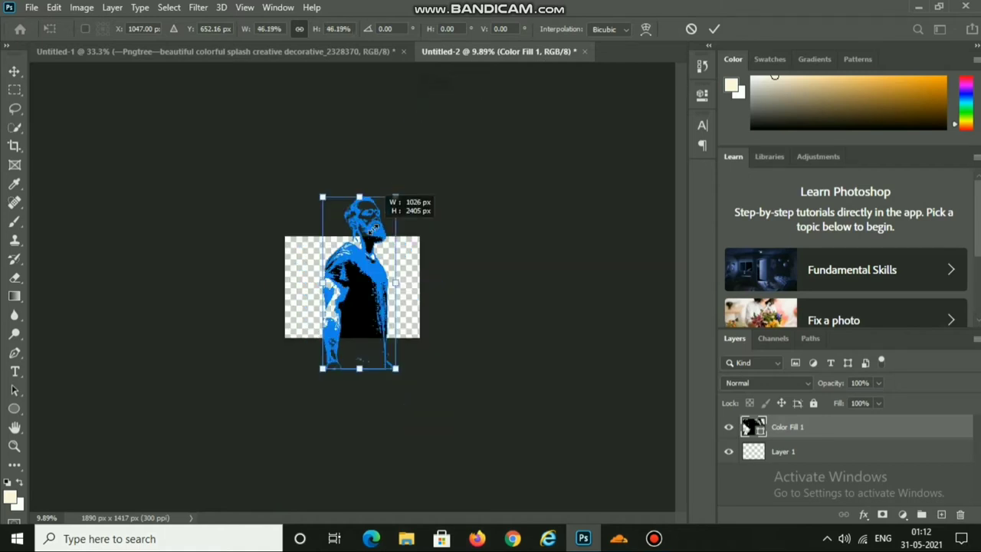
pyautogui.moveTo(371, 230); pyautogui.dragTo(364, 241)
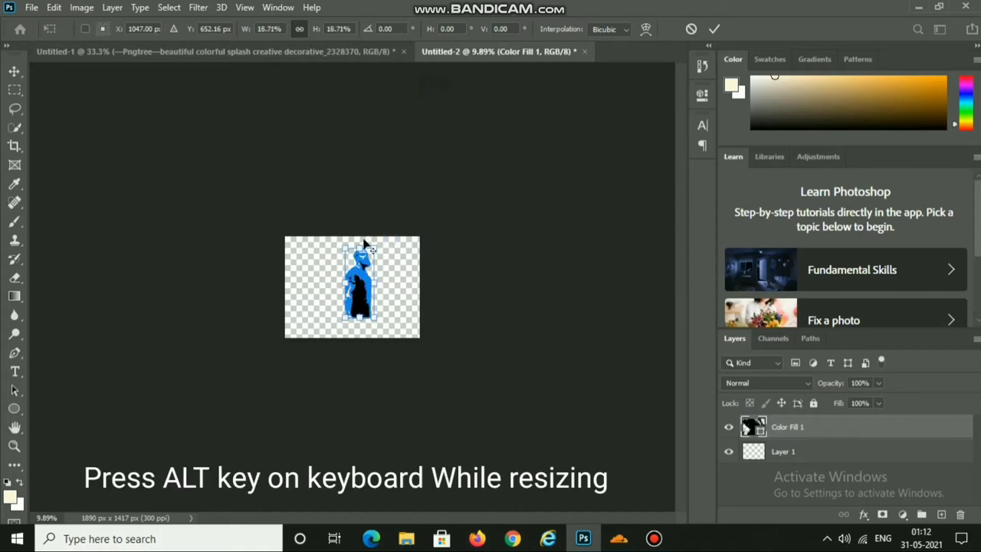
pyautogui.click(715, 29)
pyautogui.hotkey('ctrl', '0')
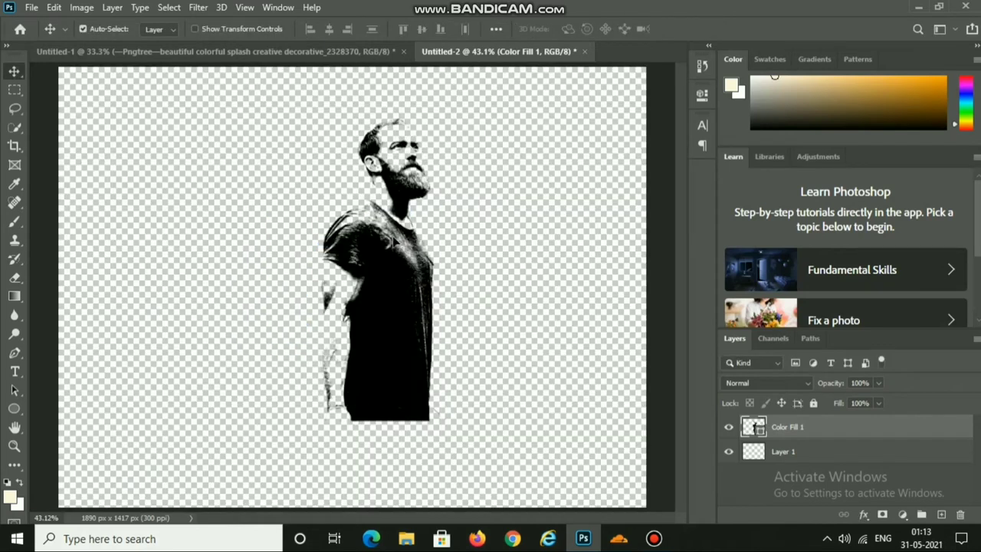
# Step: Move the man lower-left and drag the paint-splash layer from Untitled-1 into Untitled-2
pyautogui.moveTo(383, 289); pyautogui.dragTo(334, 393)
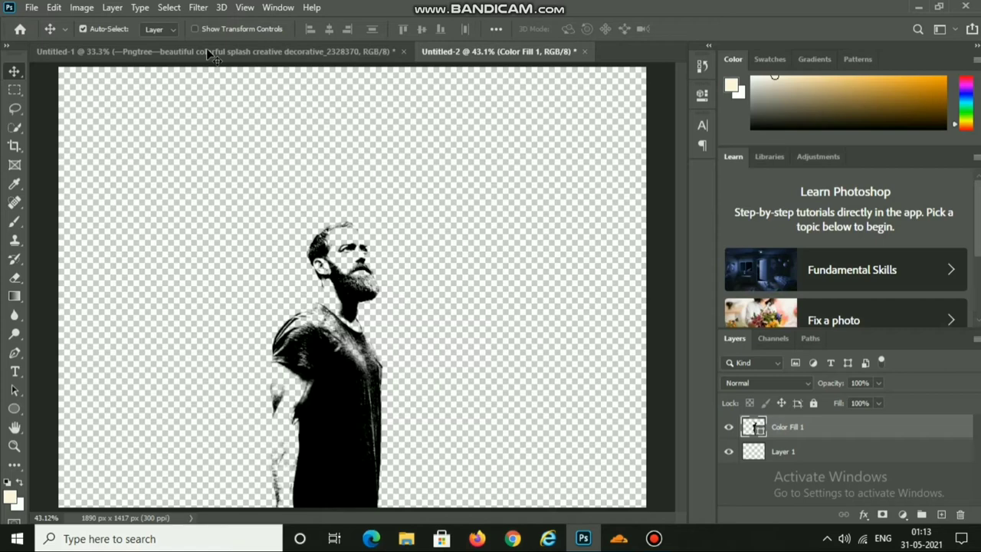
pyautogui.click(207, 51)
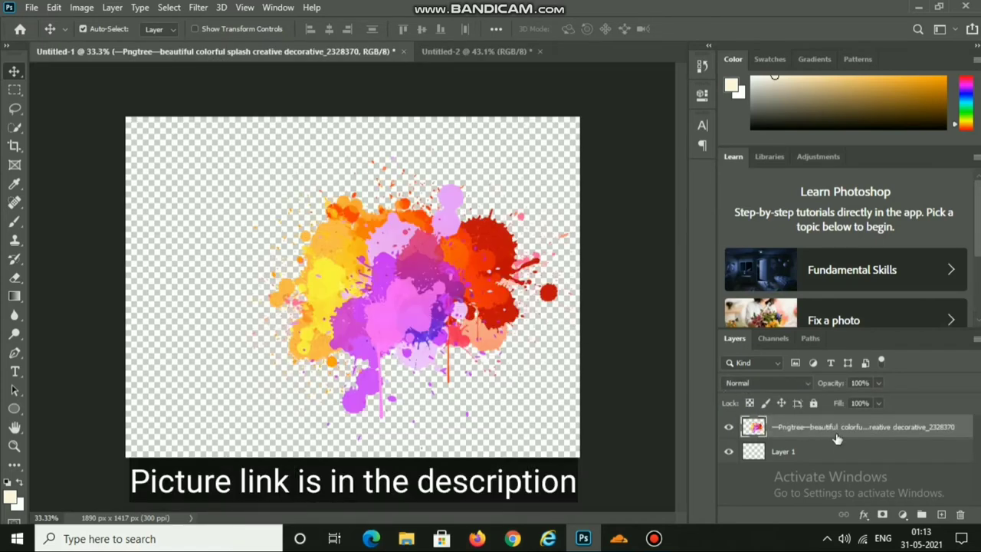
pyautogui.moveTo(837, 439); pyautogui.dragTo(477, 56)
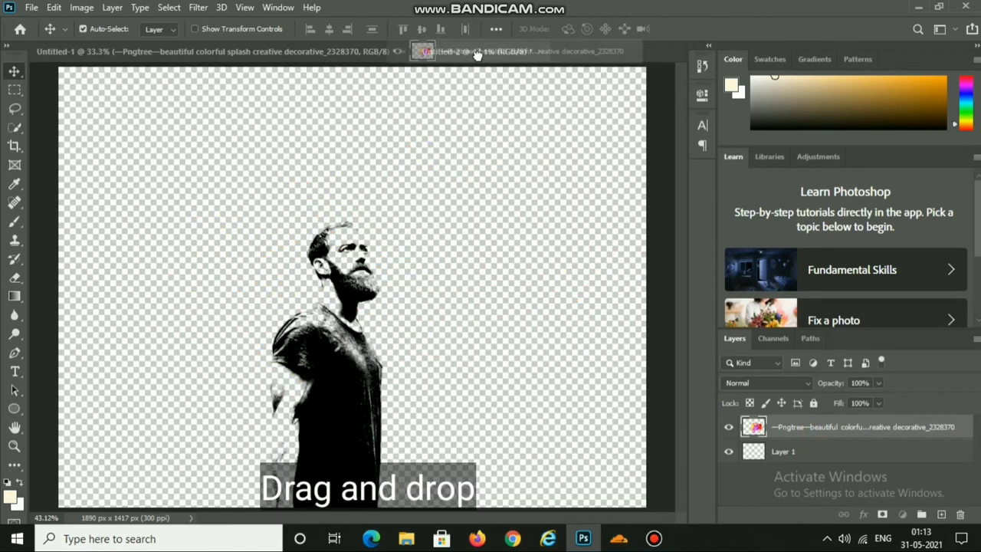
pyautogui.moveTo(477, 56)
pyautogui.mouseDown()
pyautogui.moveTo(392, 322)
pyautogui.moveTo(357, 335)
pyautogui.mouseUp()
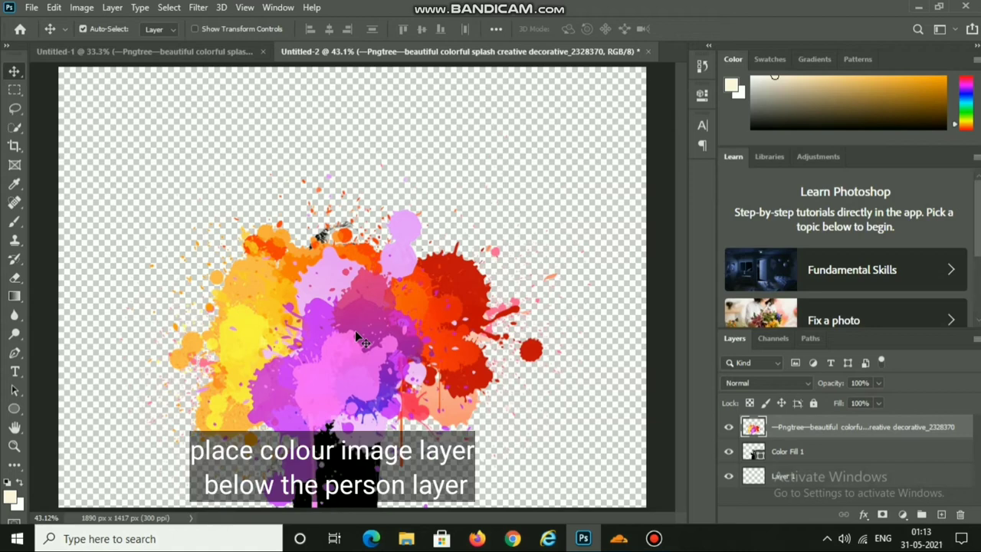
# Step: Move the splash layer below Color Fill 1, enlarge it slightly, and nudge it down
pyautogui.moveTo(844, 439); pyautogui.dragTo(838, 471)
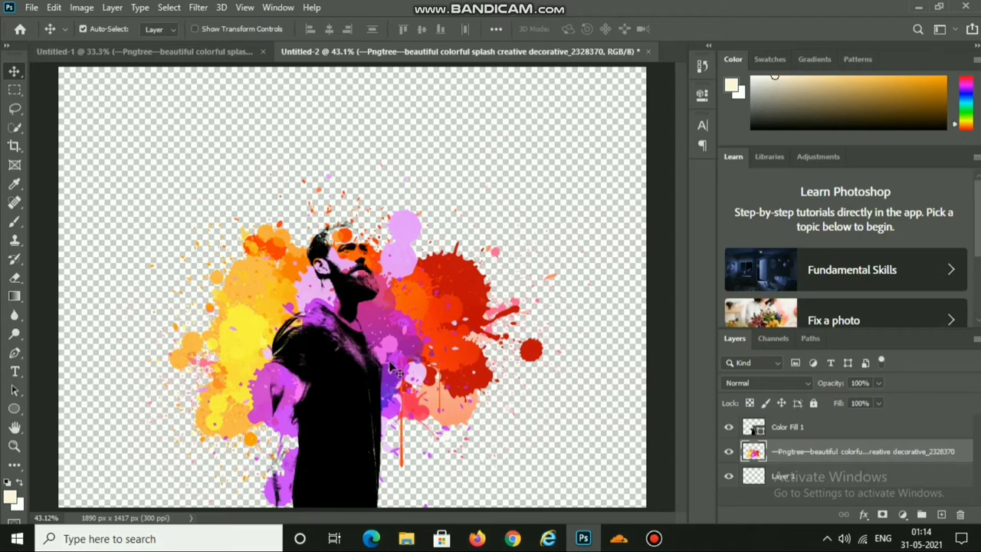
pyautogui.hotkey('ctrl', 't')
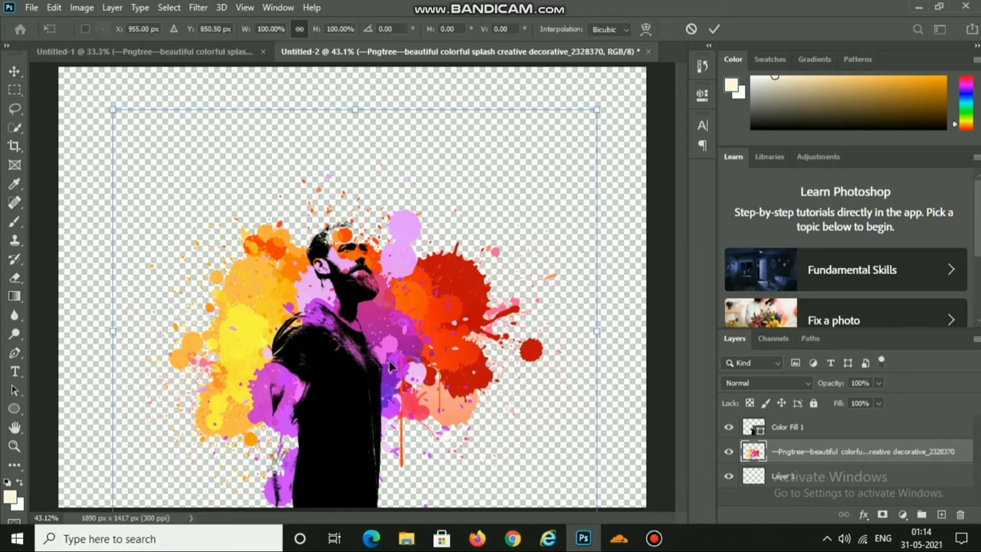
pyautogui.moveTo(597, 110); pyautogui.dragTo(631, 81)
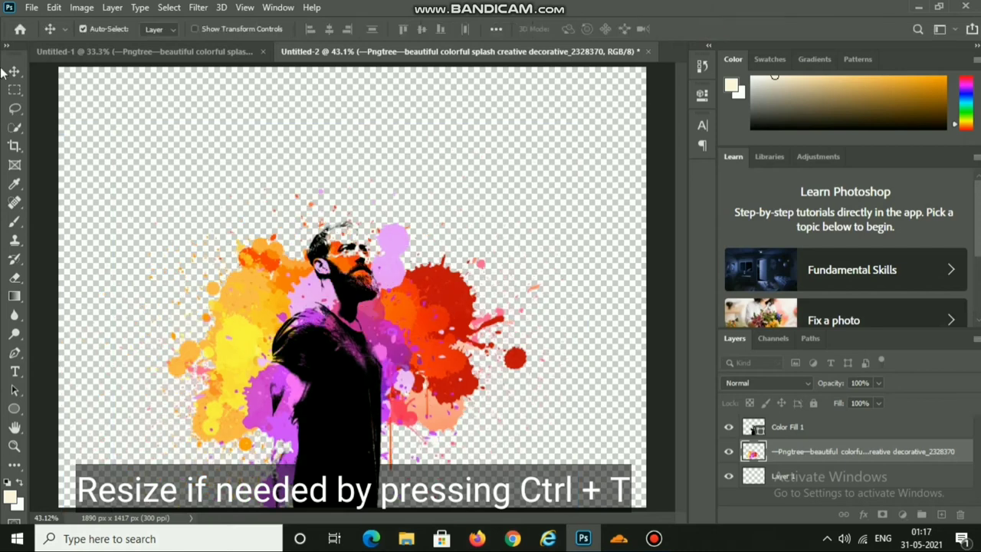
pyautogui.moveTo(441, 366); pyautogui.dragTo(441, 387)
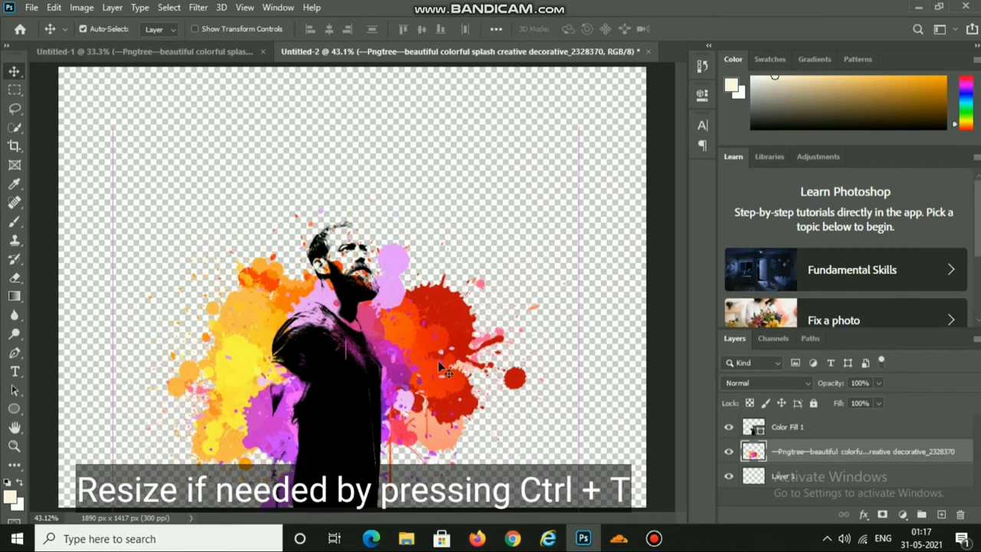
# Step: Fill the empty bottom Layer 1 with a cream foreground colour, then reselect the splash layer
pyautogui.click(767, 477)
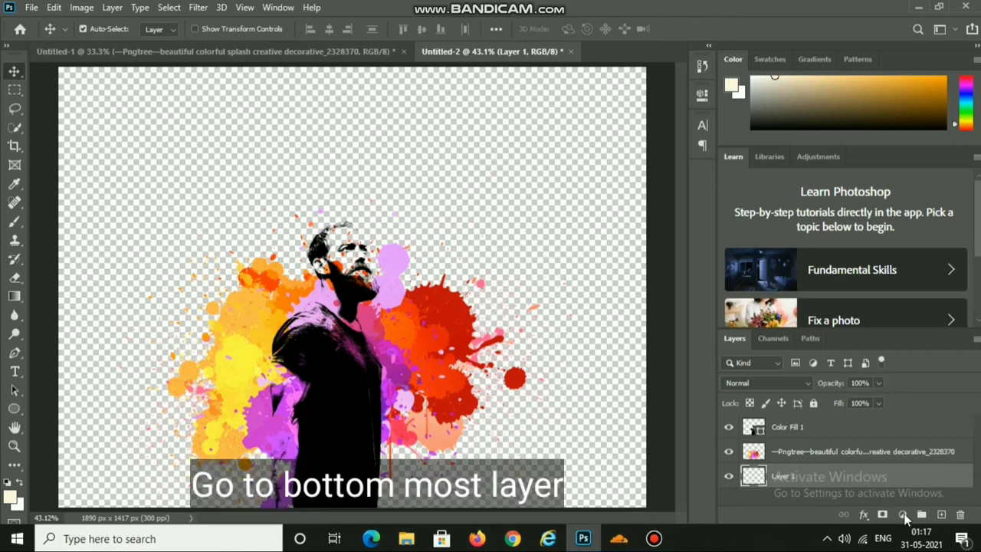
pyautogui.click(10, 495)
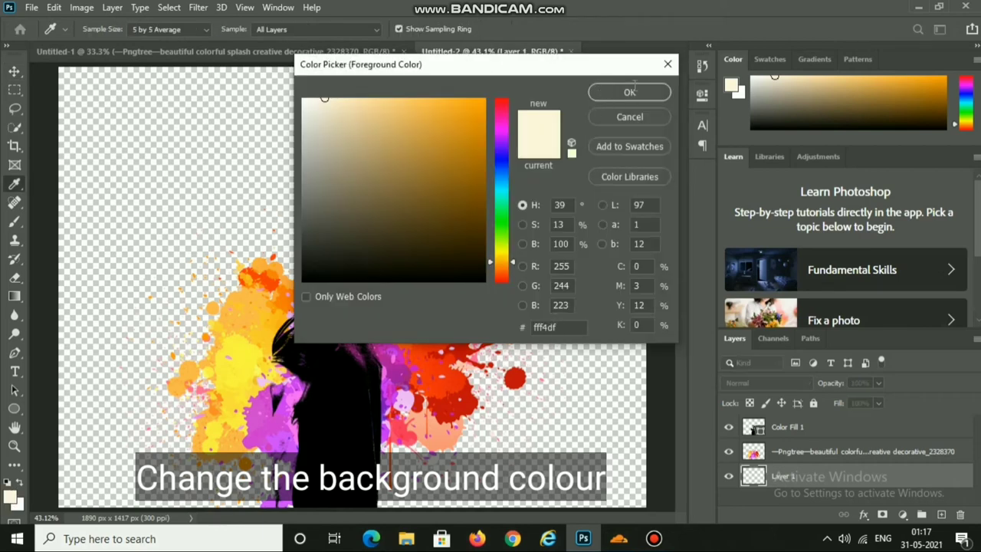
pyautogui.click(629, 92)
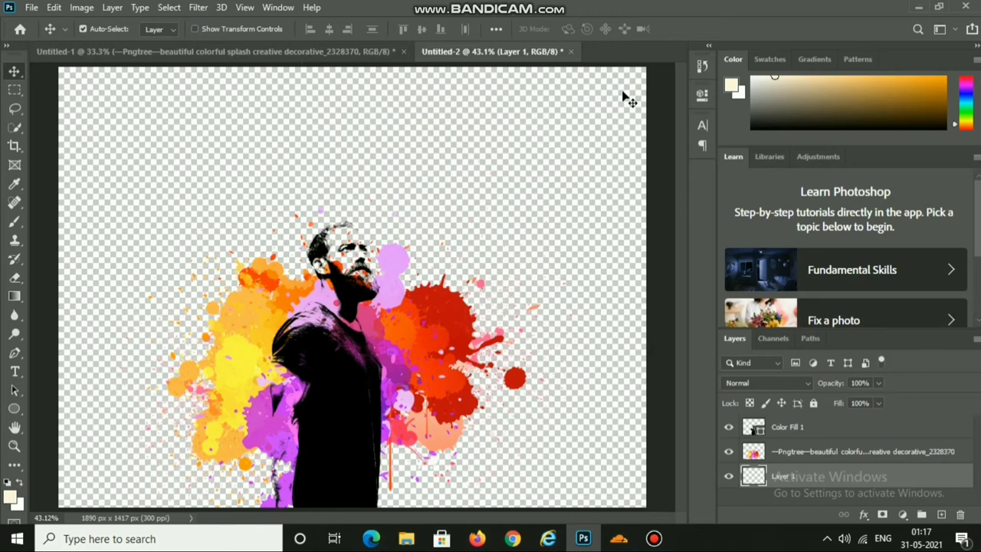
pyautogui.hotkey('alt', 'BackSpace')
pyautogui.hotkey('alt', 'BackSpace')
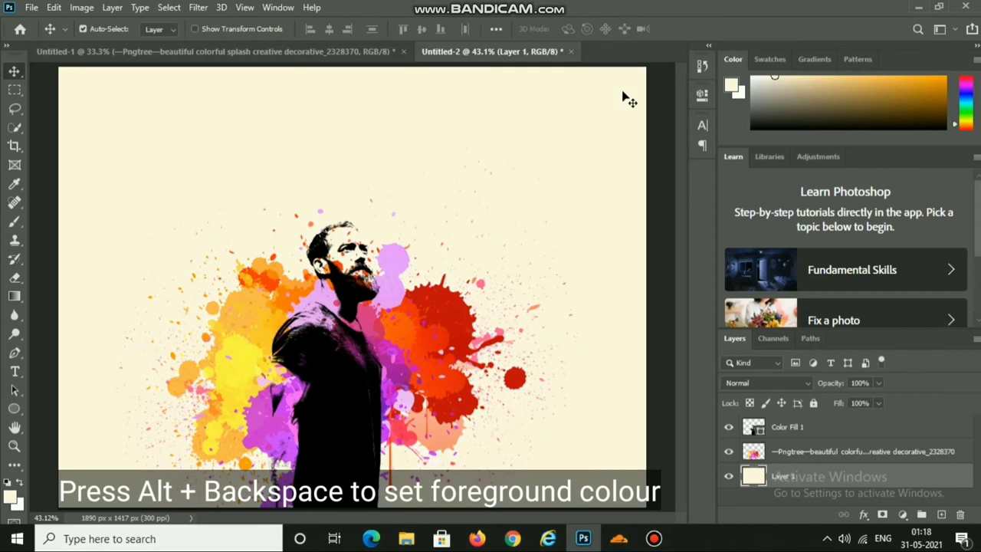
pyautogui.click(755, 457)
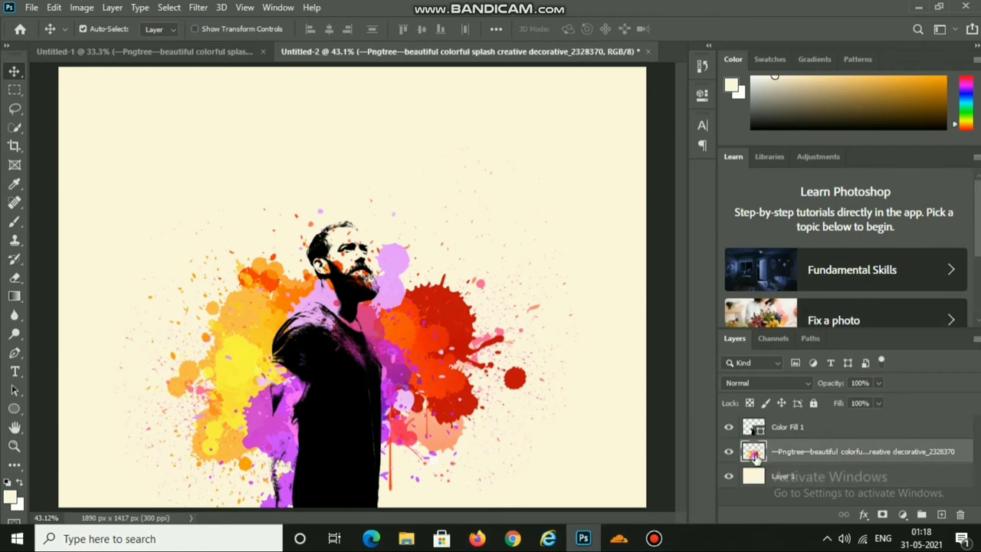
# Step: Add a layer mask to the Pngtree paint-splash layer and set up a standard brush at size 150
pyautogui.click(882, 515)
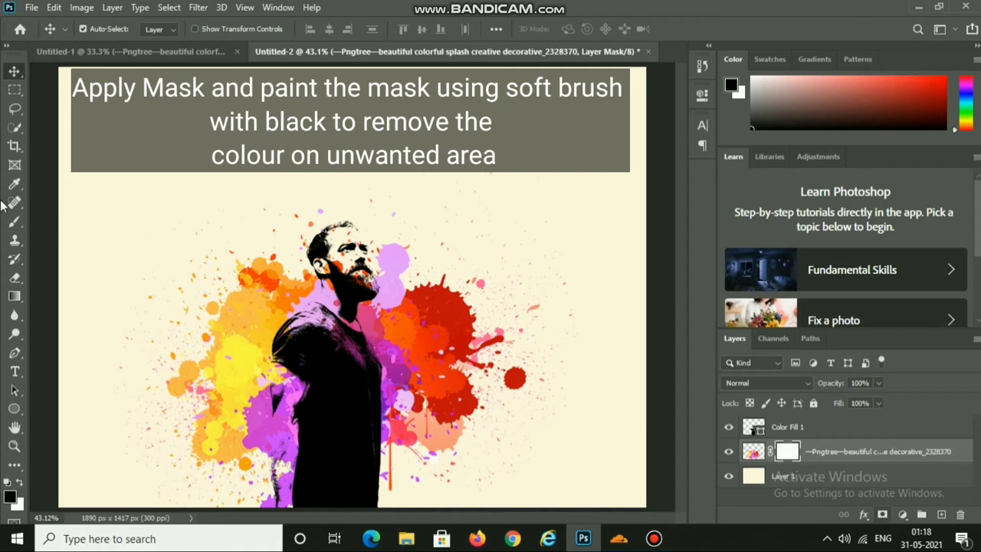
pyautogui.click(15, 224)
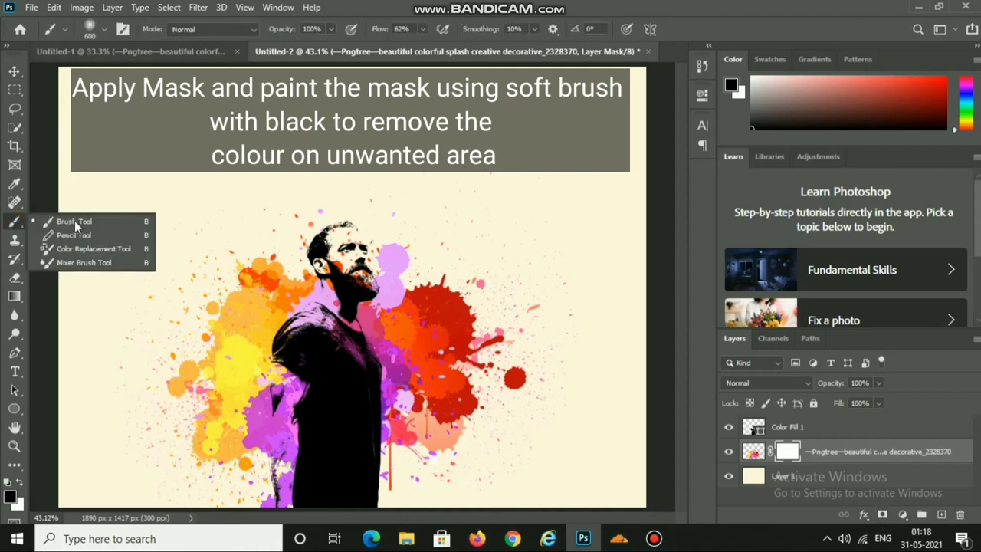
pyautogui.click(462, 339)
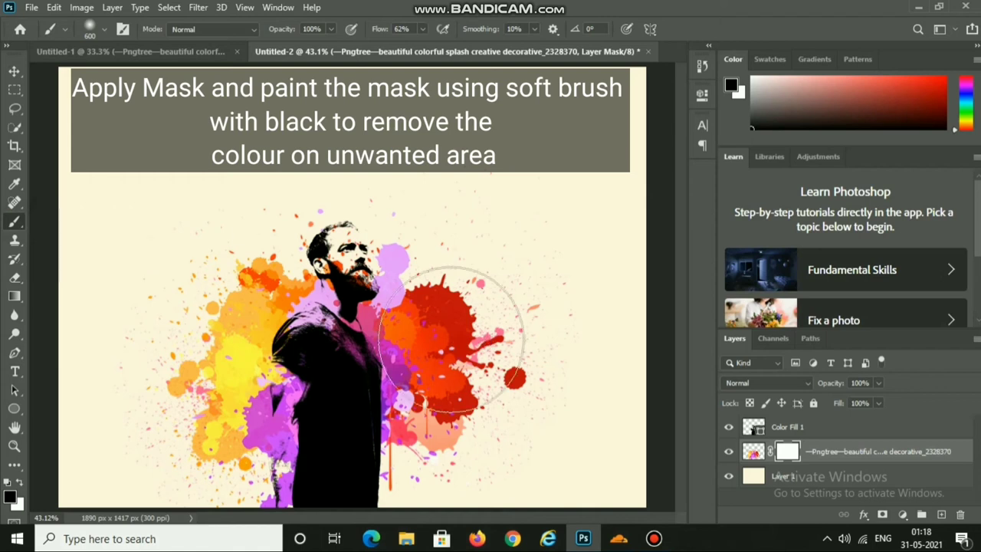
pyautogui.press('[')
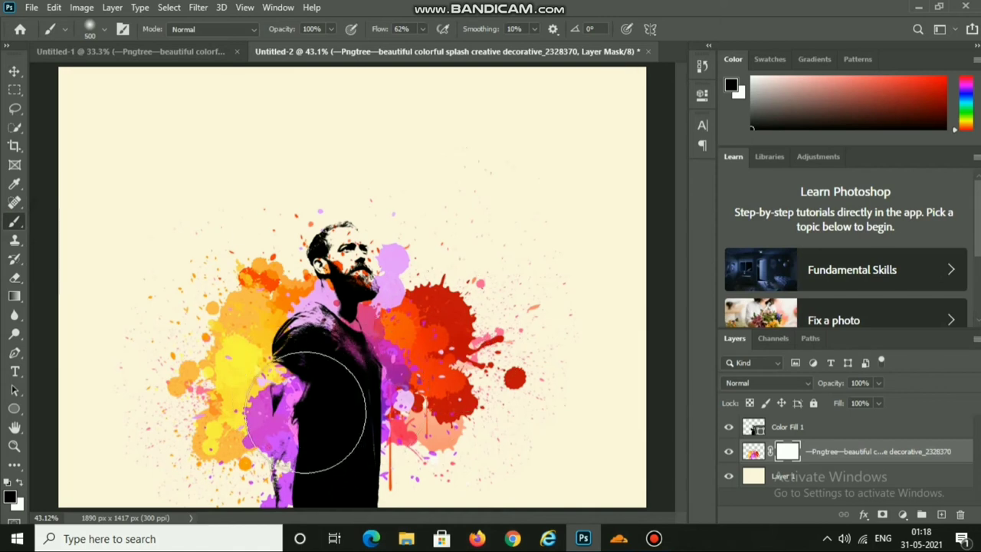
pyautogui.press('[')
pyautogui.press('[')
pyautogui.press('[')
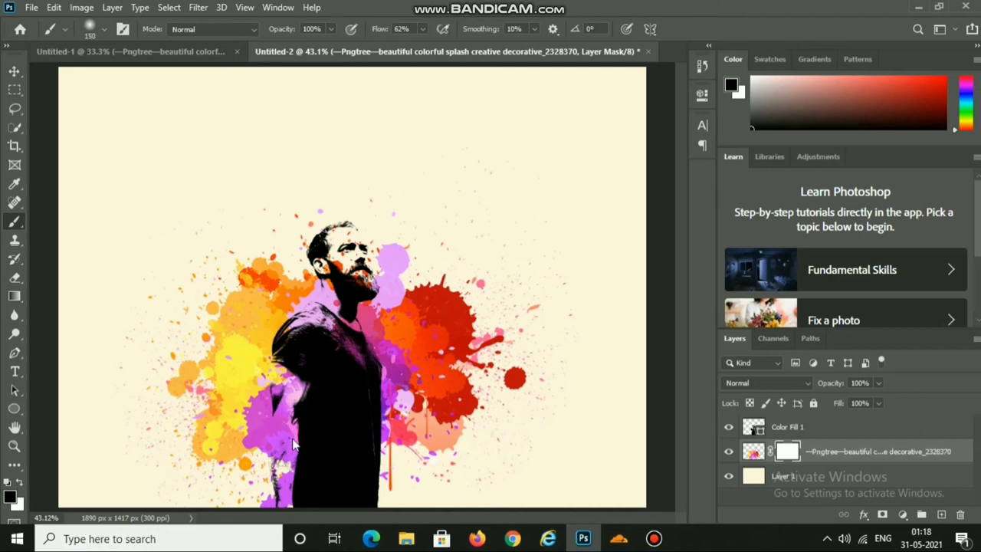
# Step: Paint black on the mask to fade the pink splash over the man's arm
pyautogui.moveTo(283, 414); pyautogui.dragTo(291, 505)
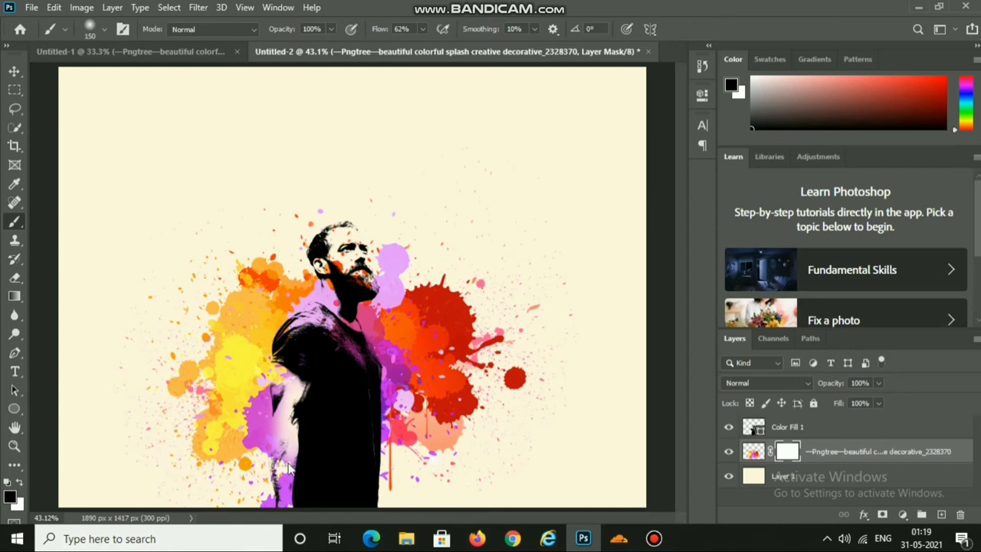
pyautogui.moveTo(292, 504)
pyautogui.mouseDown()
pyautogui.moveTo(294, 479)
pyautogui.moveTo(273, 435)
pyautogui.mouseUp()
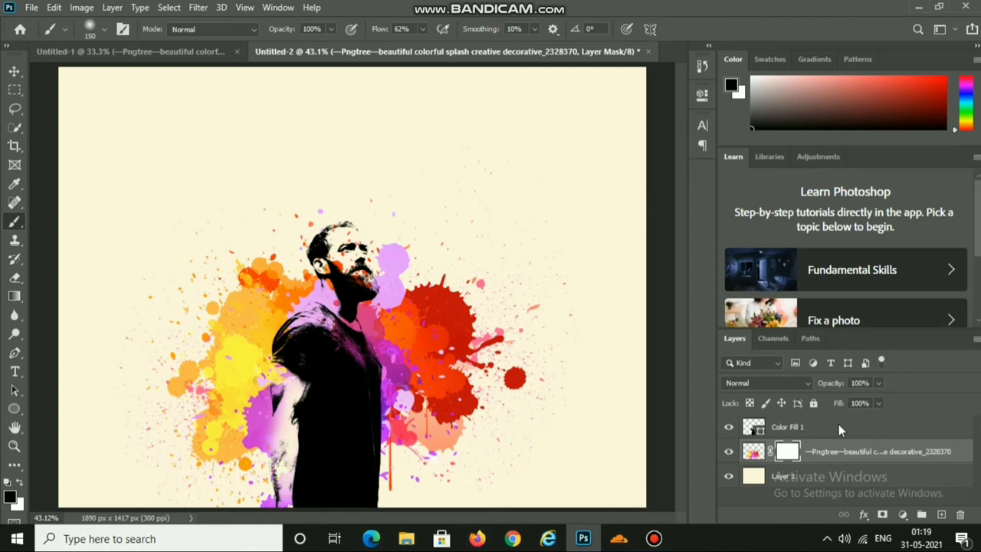
pyautogui.click(754, 427)
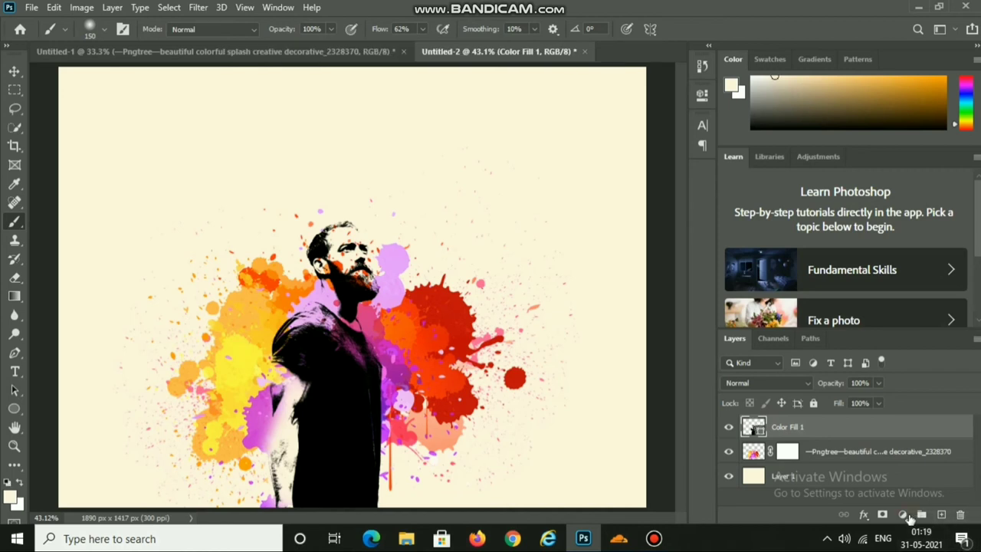
# Step: Create a Solid Color fill layer in yellow fee405 and set its blend mode to Saturation
pyautogui.click(902, 514)
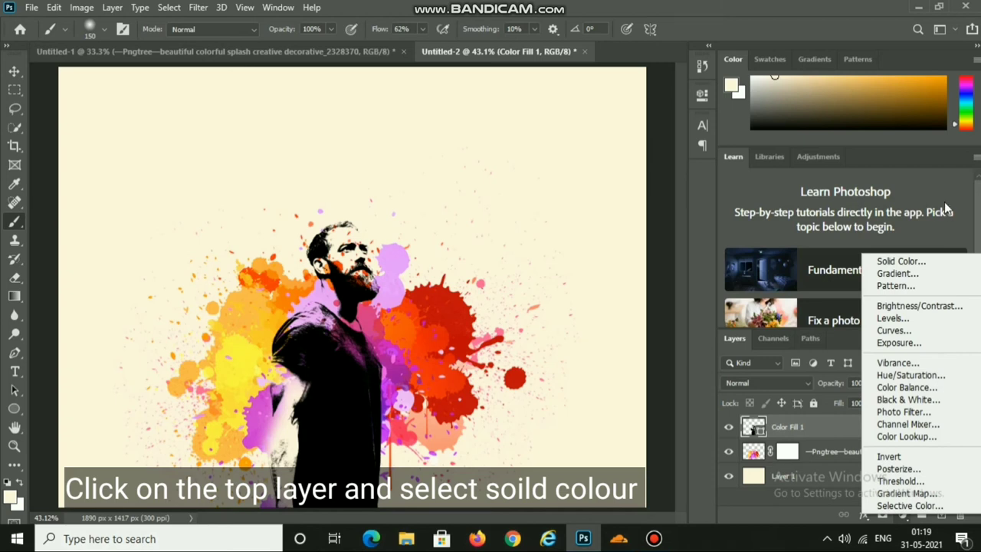
pyautogui.click(901, 261)
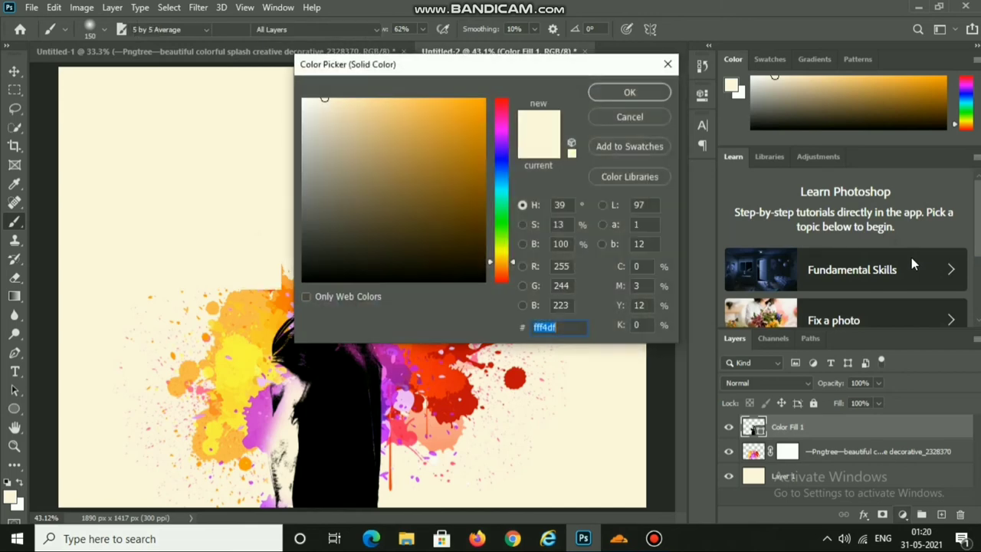
pyautogui.moveTo(502, 263); pyautogui.dragTo(502, 258)
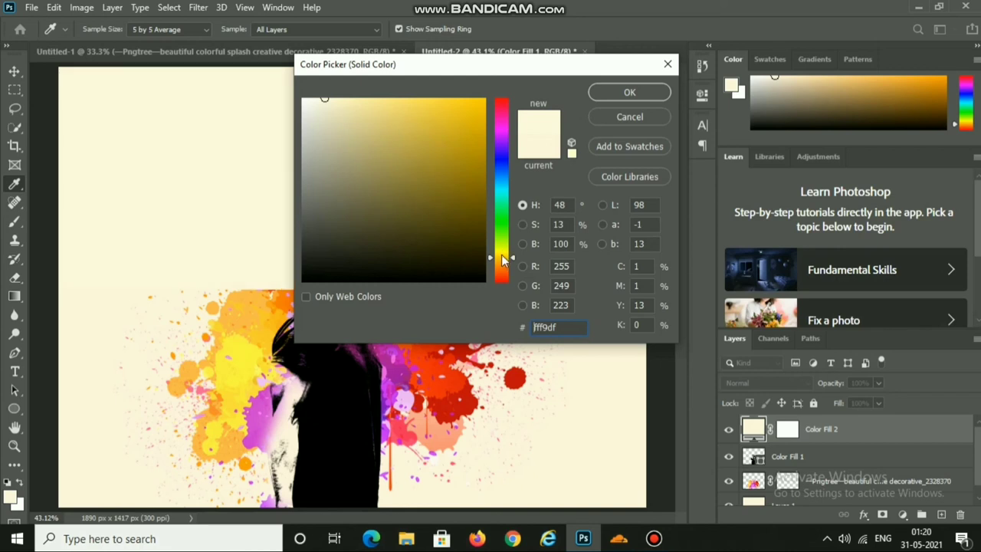
pyautogui.moveTo(503, 261); pyautogui.dragTo(503, 259)
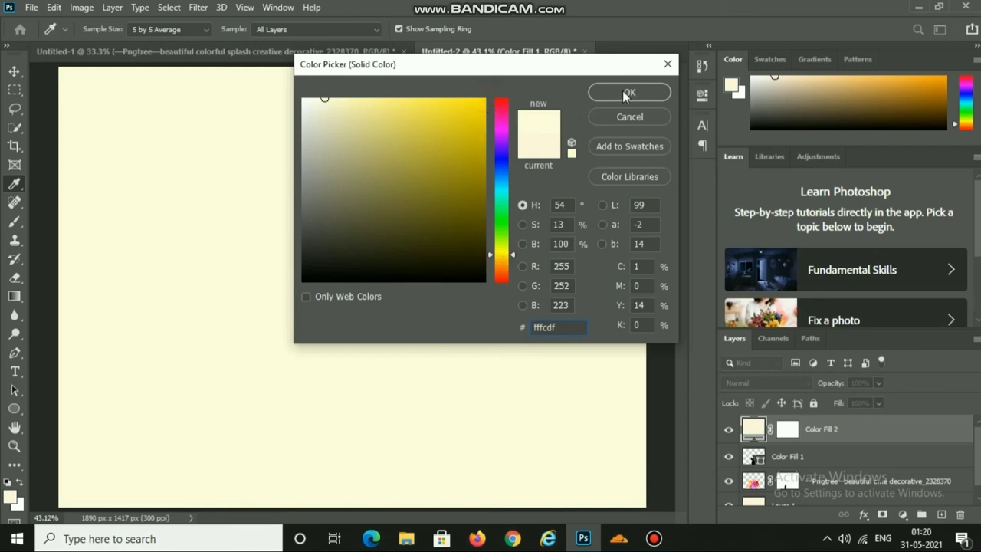
pyautogui.write('fee405')
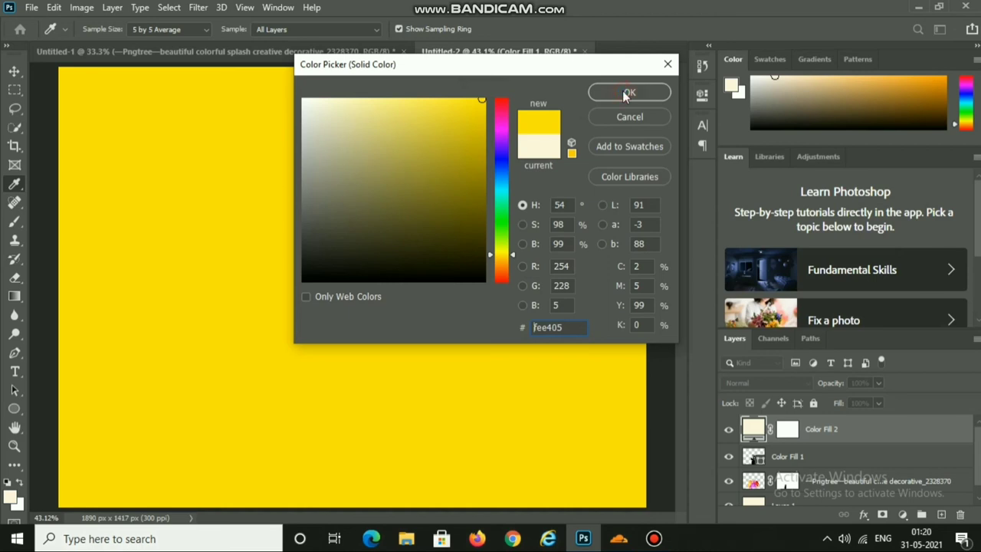
pyautogui.click(628, 93)
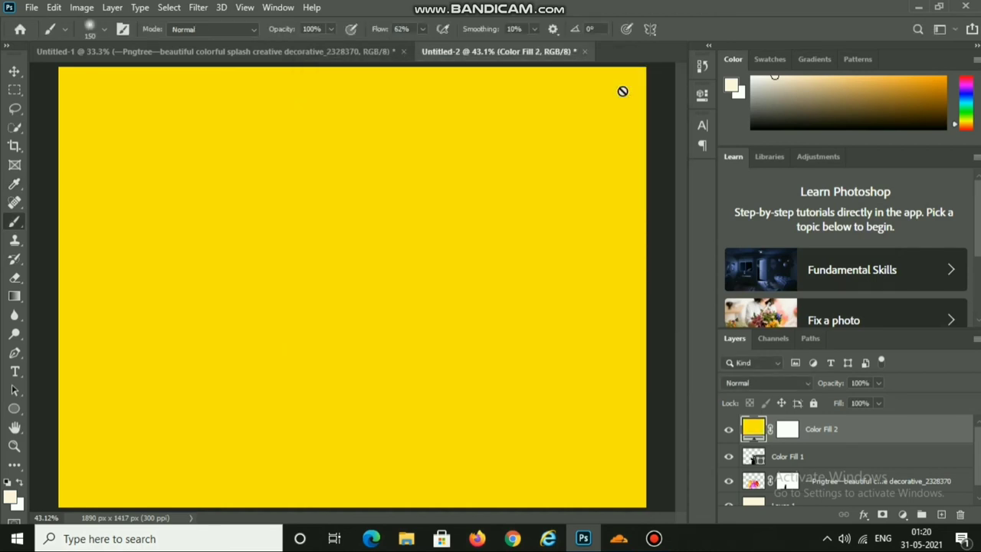
pyautogui.click(796, 381)
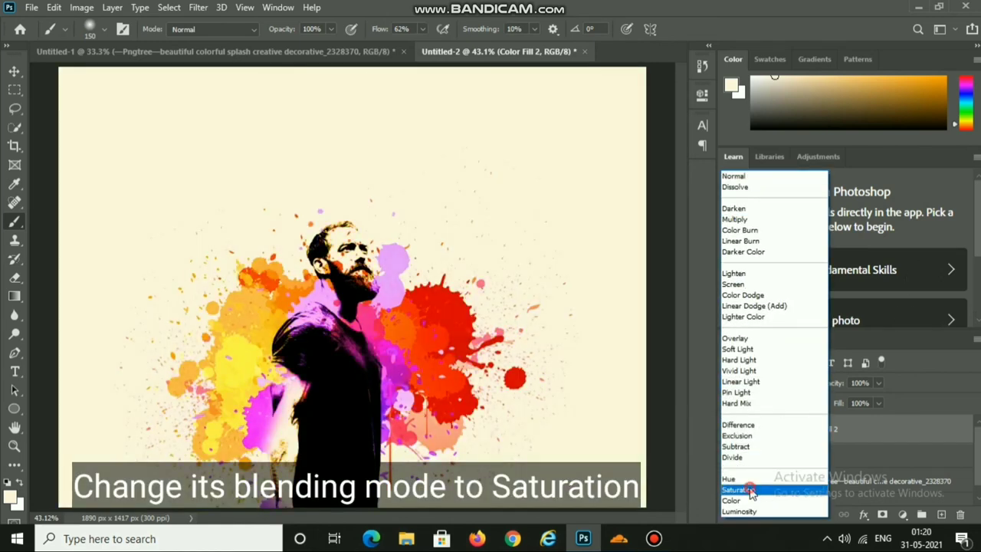
pyautogui.click(737, 490)
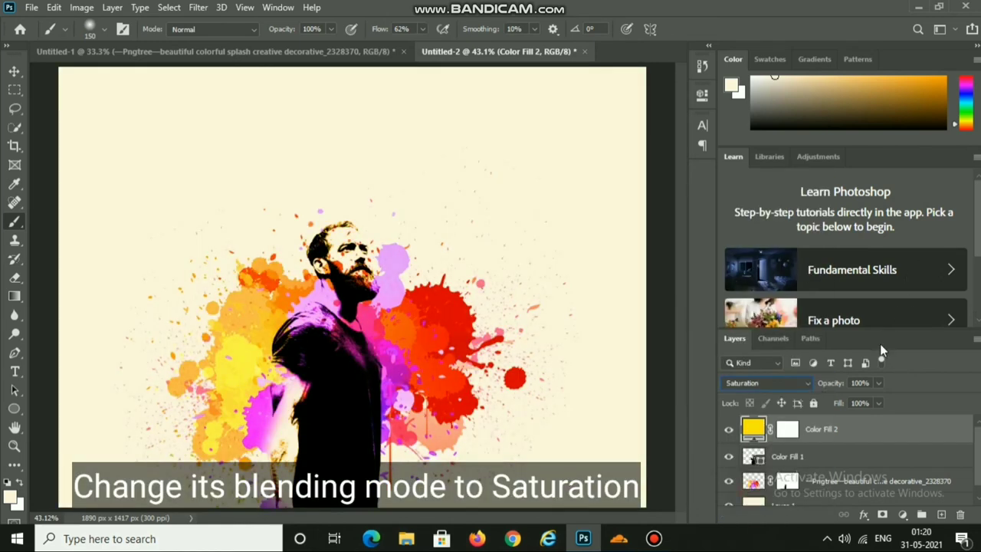
# Step: On Color Fill 2's mask, paint black at 100% flow over the background
pyautogui.click(790, 435)
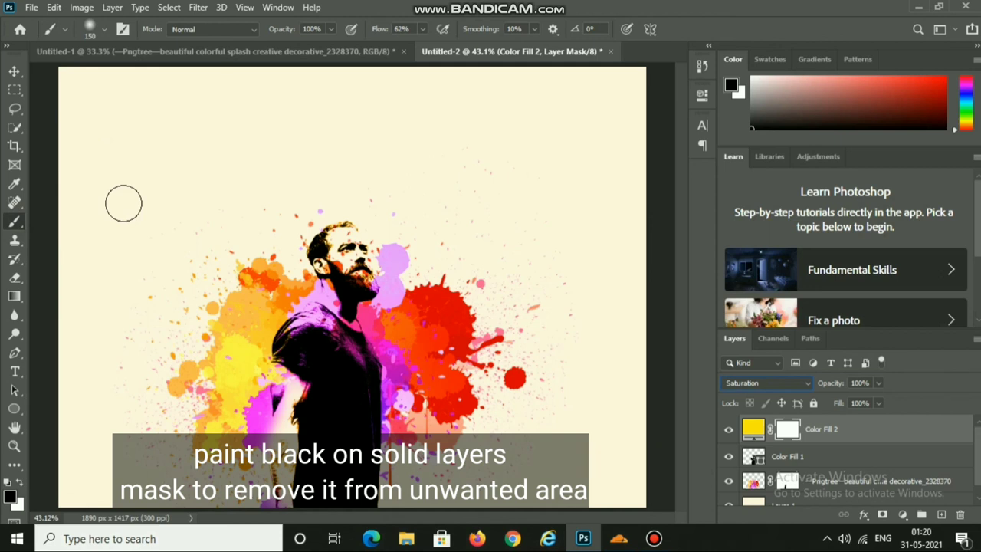
pyautogui.hotkey('shift', '0')
pyautogui.moveTo(90, 133)
pyautogui.mouseDown()
pyautogui.moveTo(249, 294)
pyautogui.moveTo(510, 102)
pyautogui.moveTo(473, 421)
pyautogui.moveTo(553, 441)
pyautogui.moveTo(549, 386)
pyautogui.mouseUp()
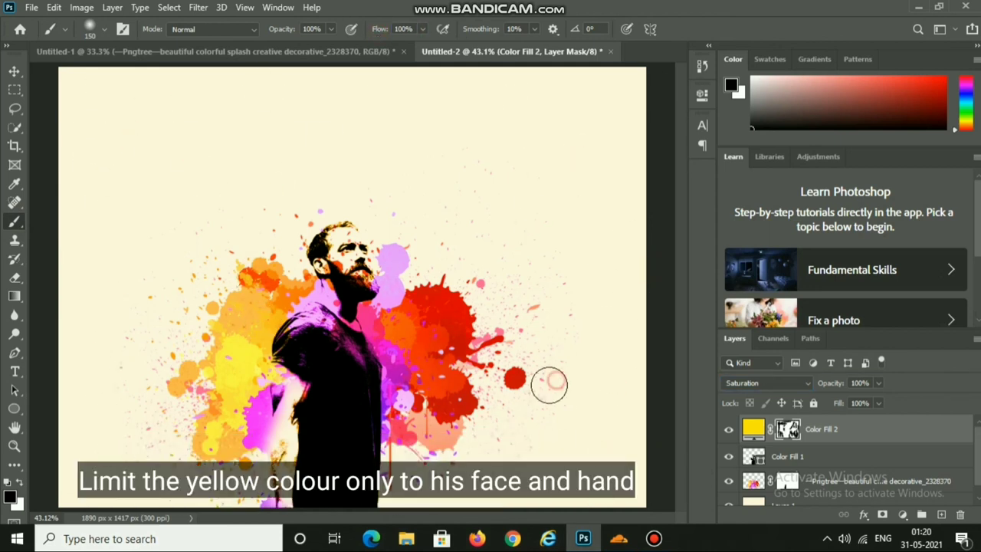
# Step: Switch to a white brush at size 600, then lower Color Fill 2's opacity to 56%
pyautogui.press(']')
pyautogui.press(']')
pyautogui.press(']')
pyautogui.press(']')
pyautogui.press(']')
pyautogui.press(']')
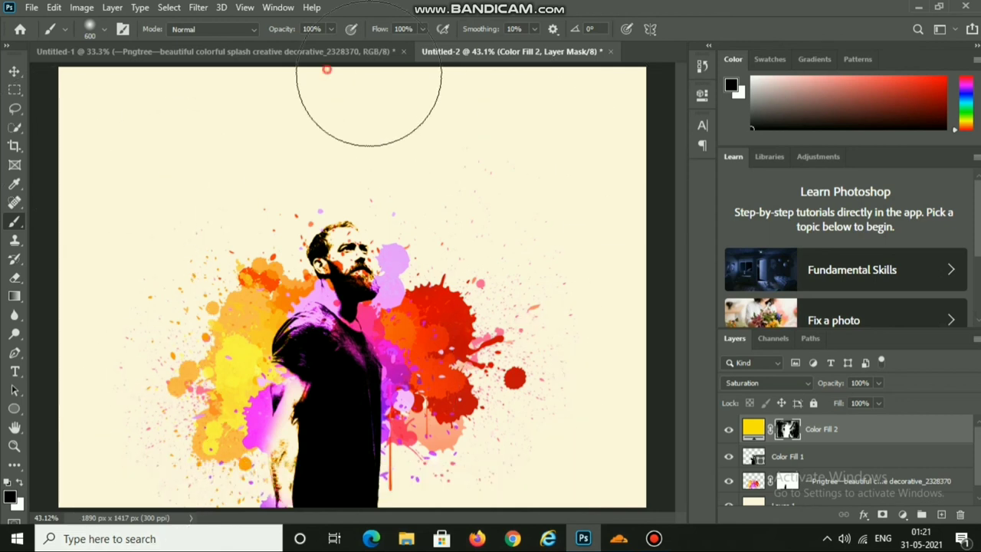
pyautogui.press('x')
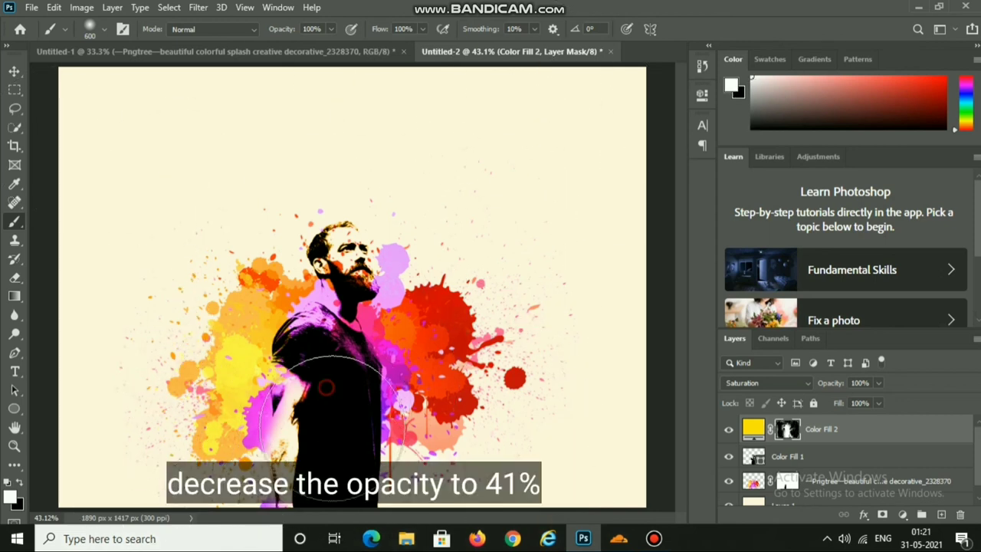
pyautogui.click(754, 430)
pyautogui.moveTo(844, 383); pyautogui.dragTo(836, 385)
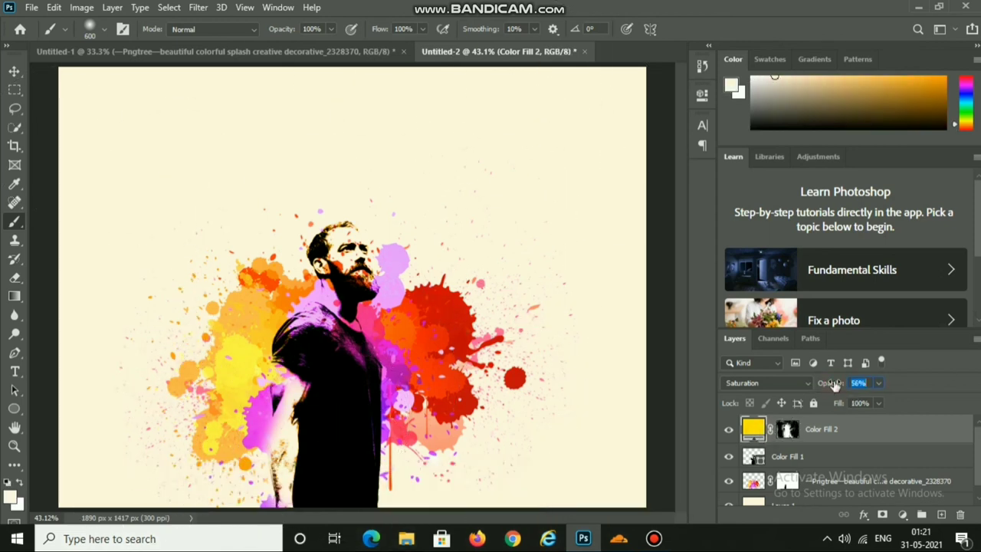